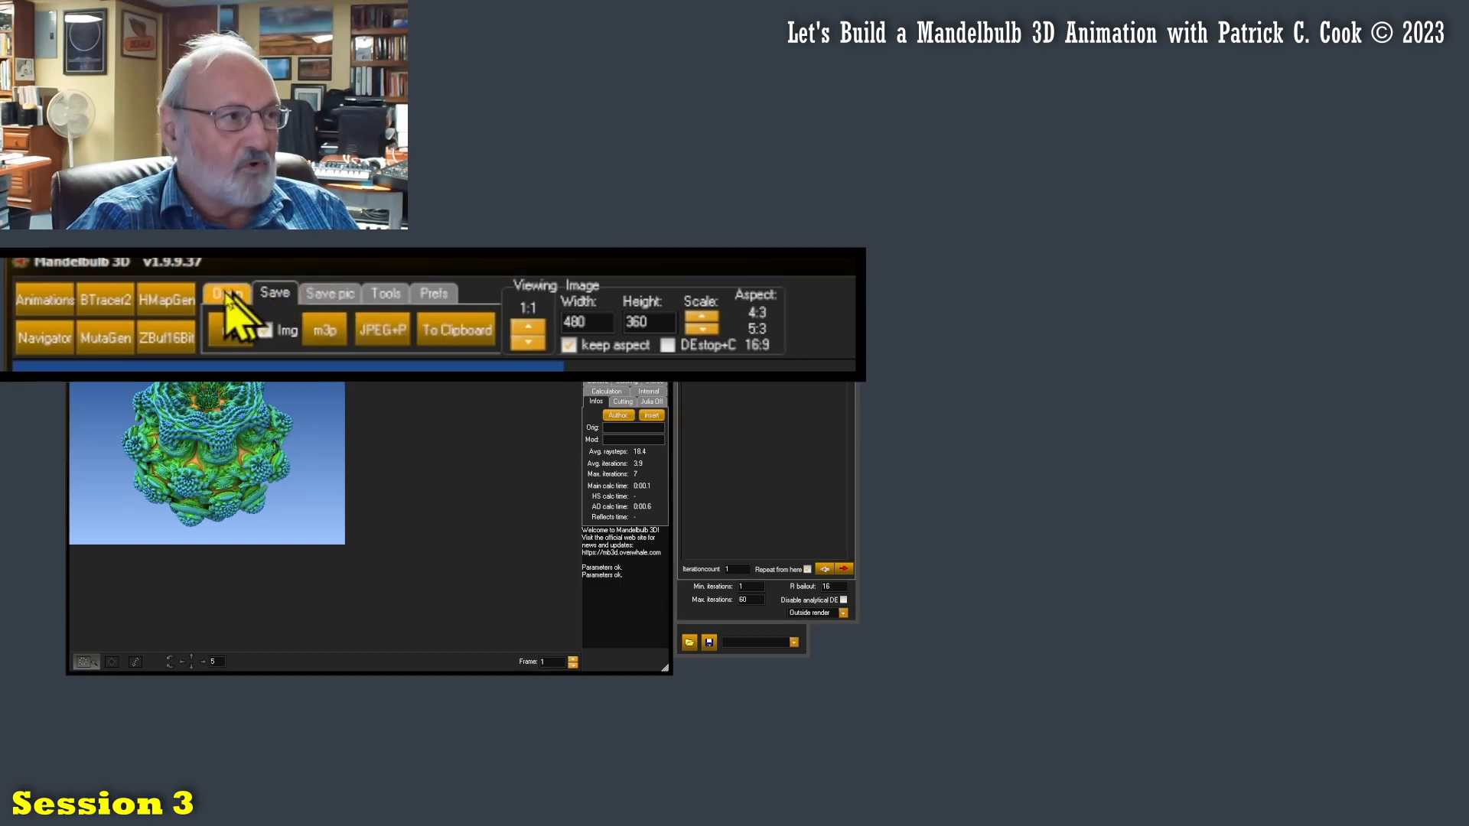
left_click(331, 299)
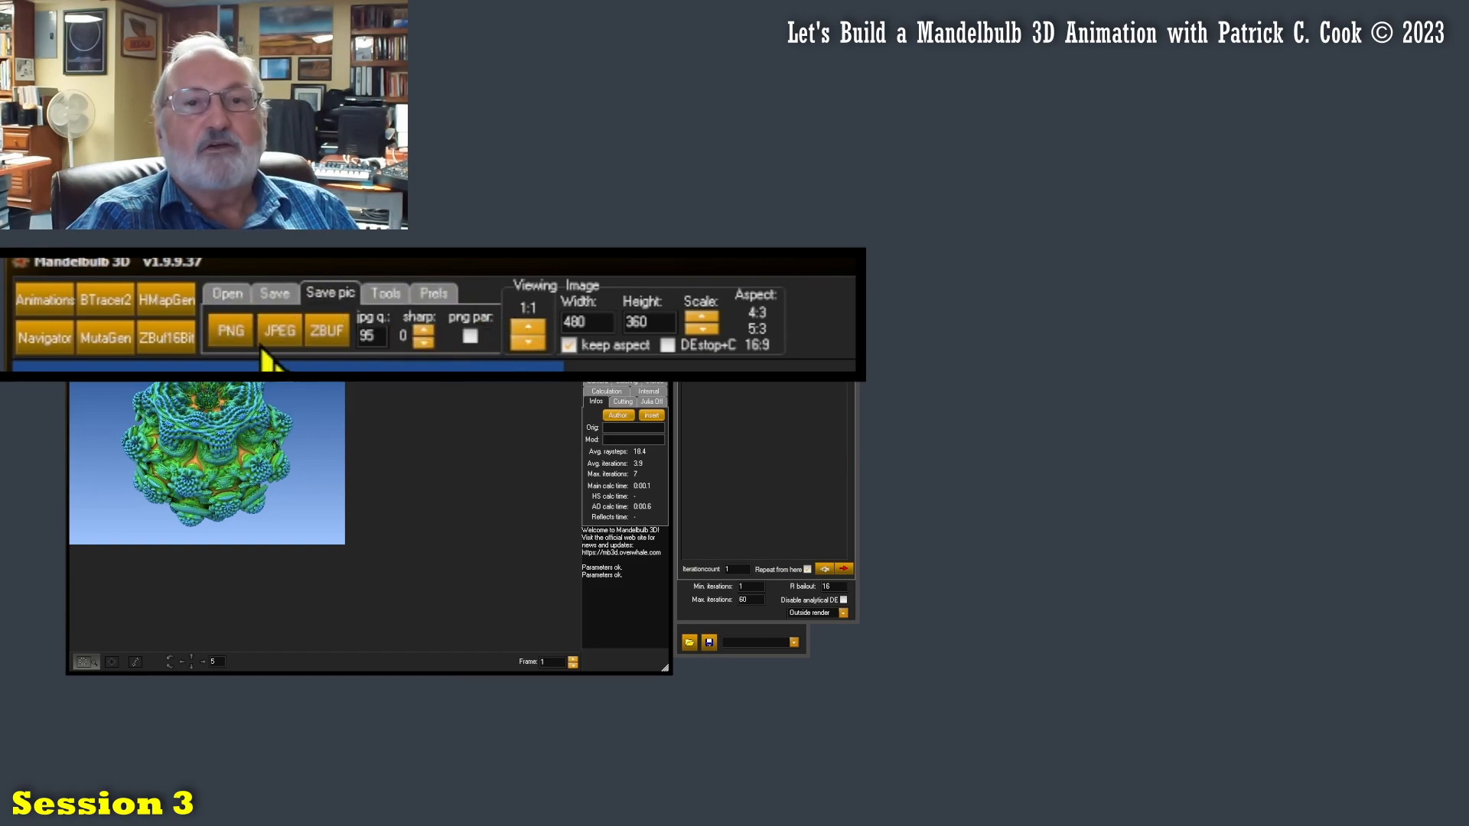
left_click(436, 295)
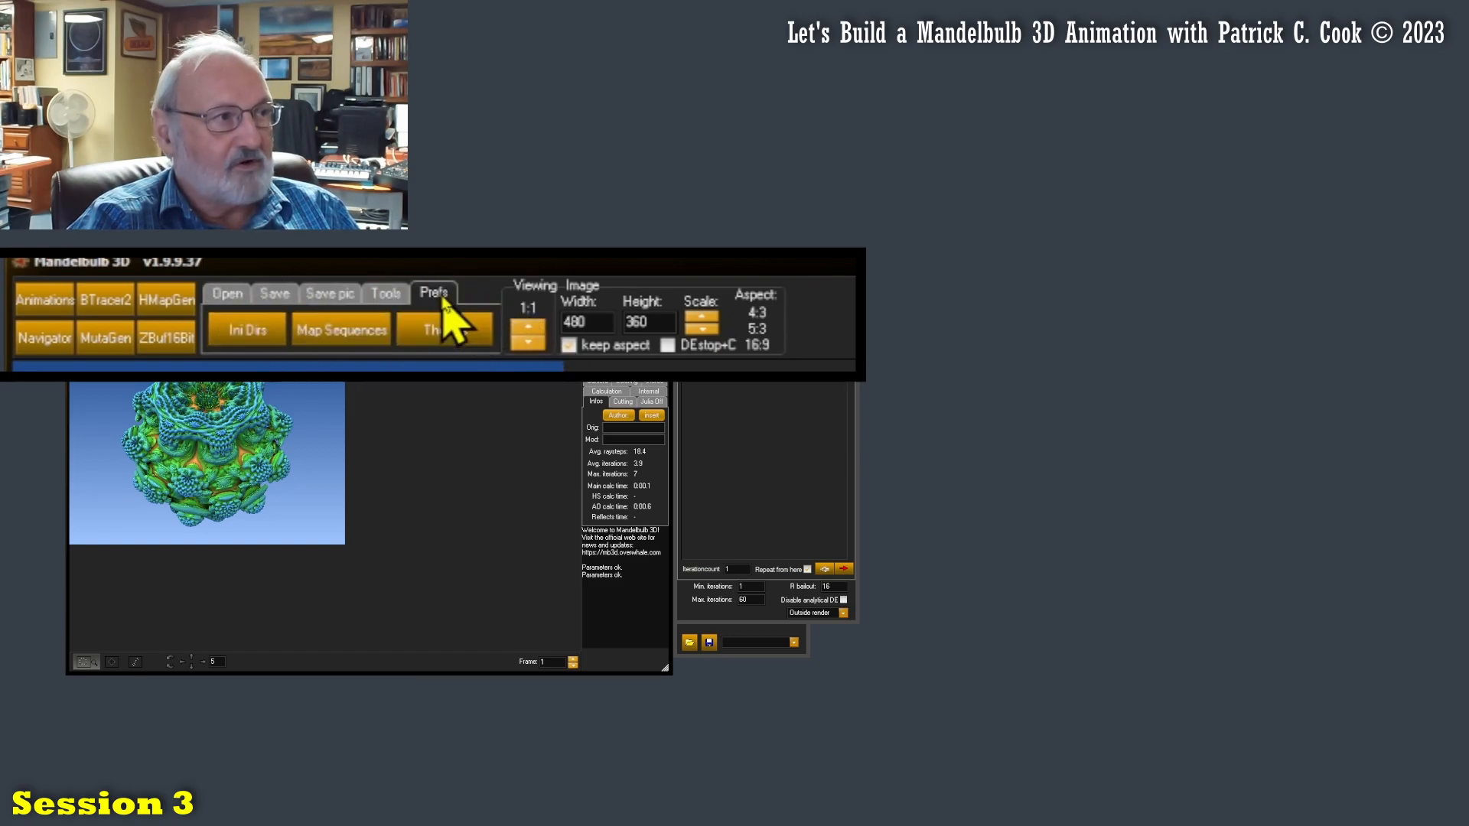
left_click(230, 294)
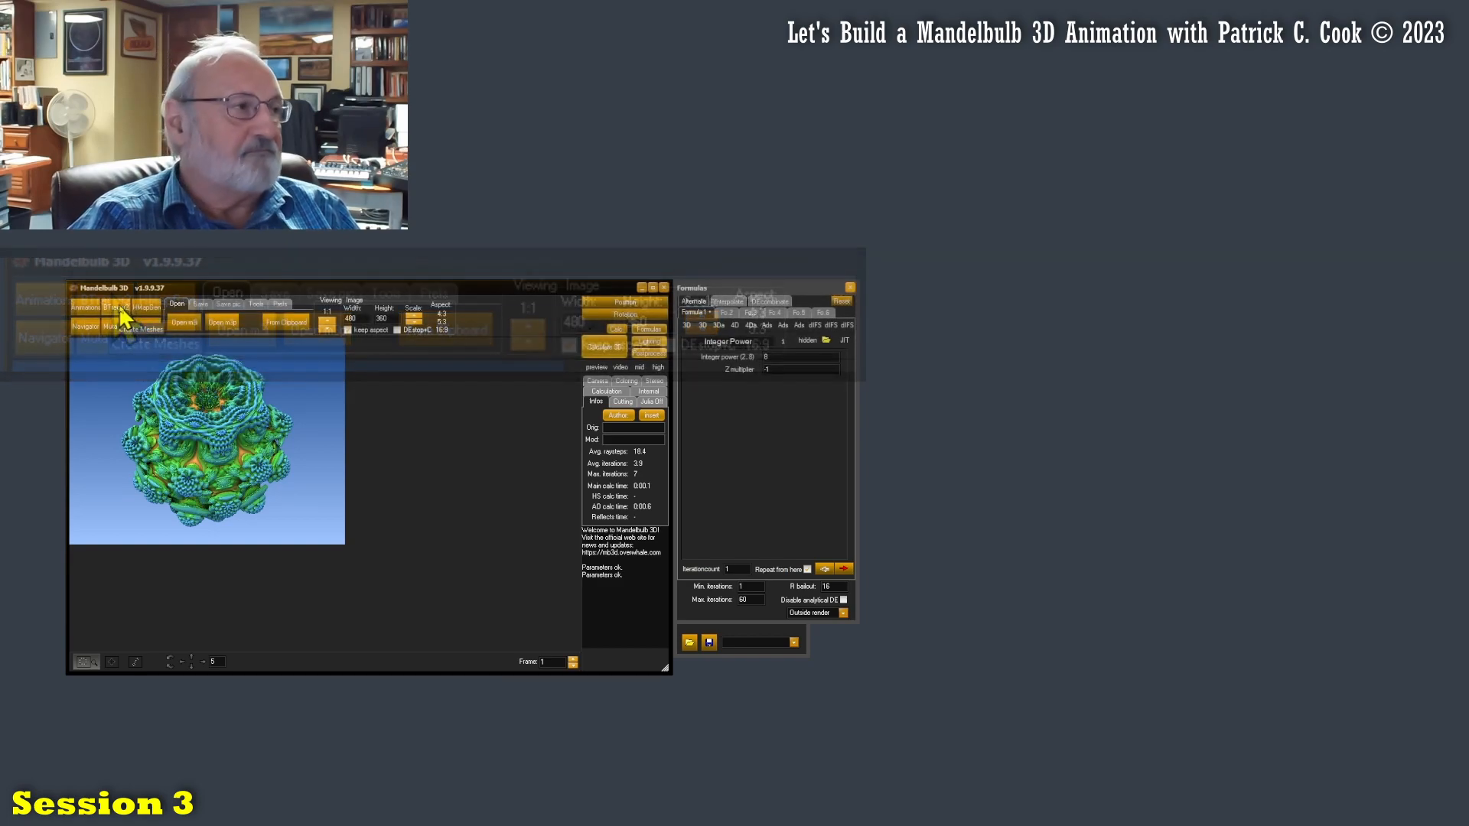
Open the Navigator and the Animation maker and arrange both windows clear of the main window
left_click(85, 326)
left_click_drag(380, 101, 1134, 292)
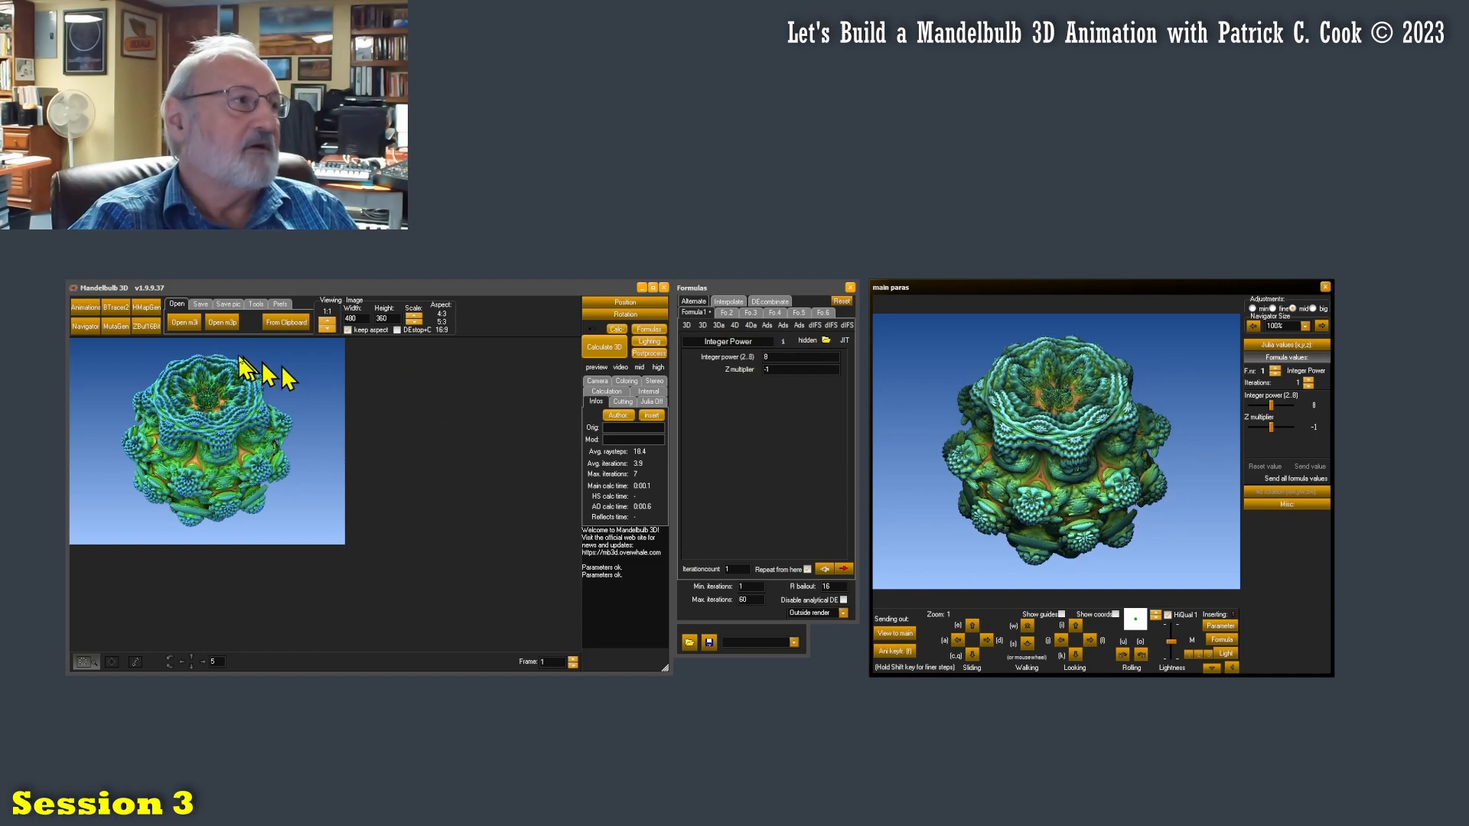
left_click(88, 306)
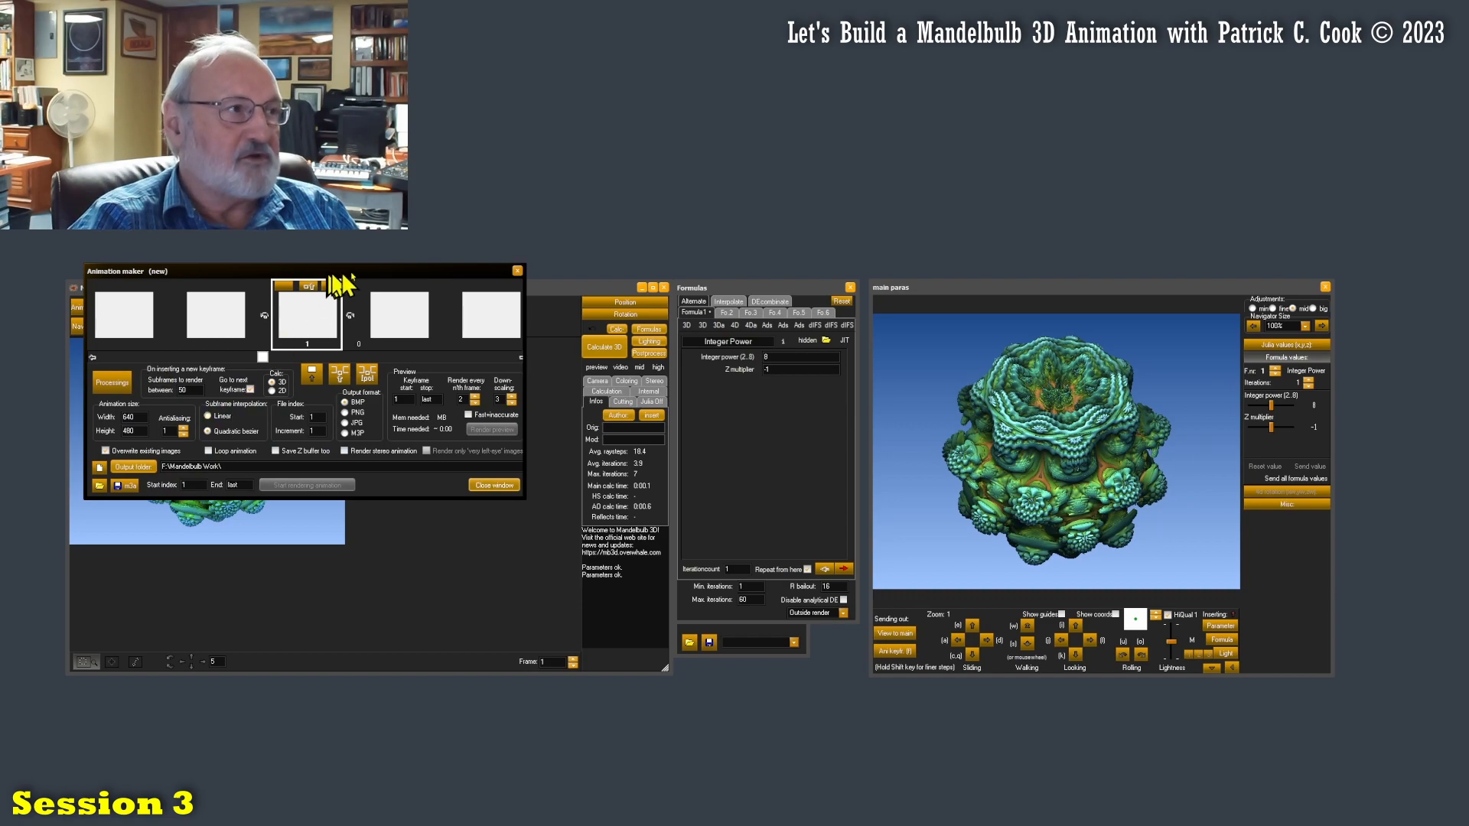
left_click_drag(459, 287, 884, 51)
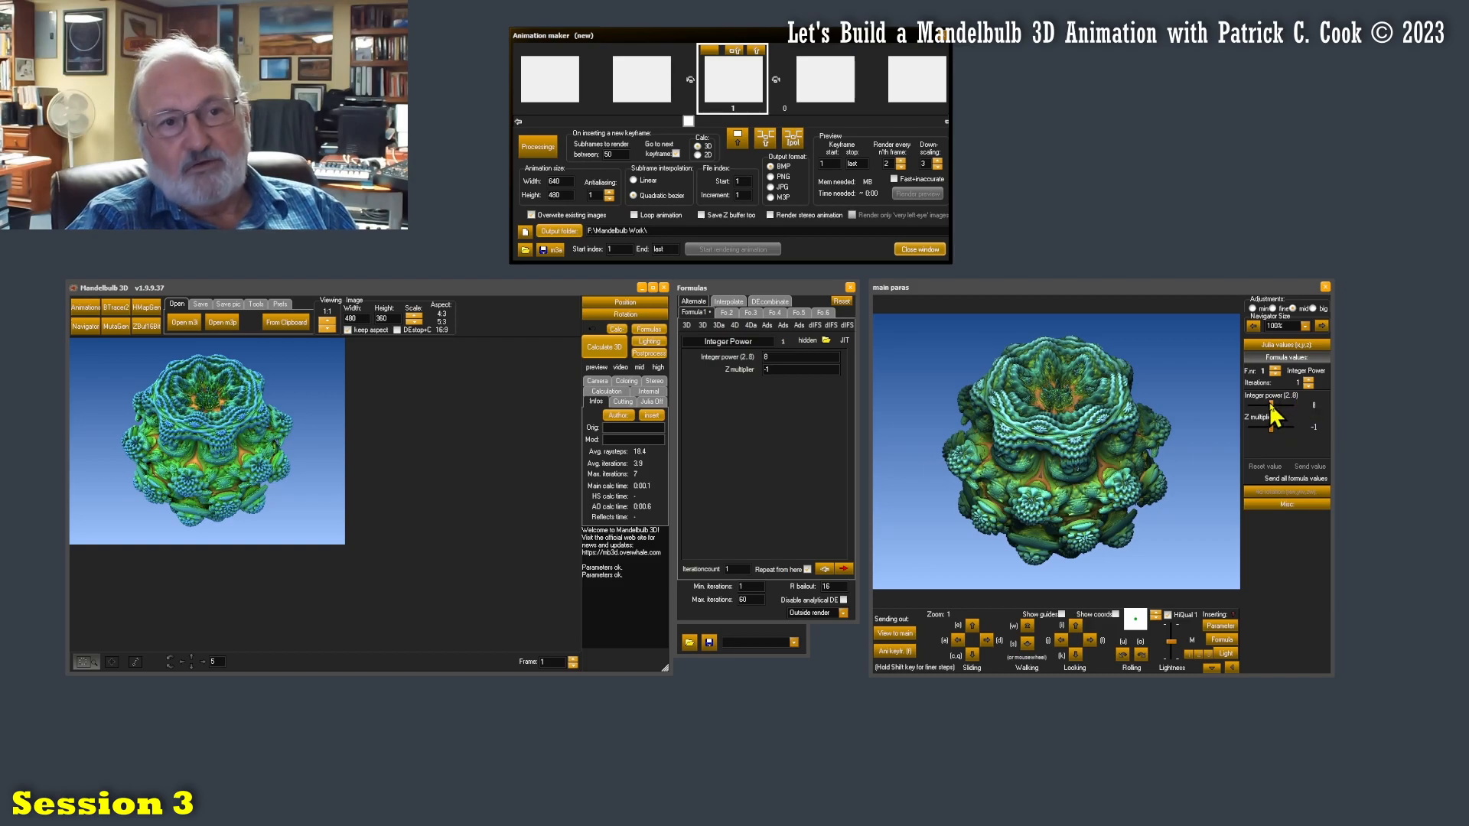
Set Integer Power to 10 and Z multiplier to 0.025 in the Navigator, send the view to the main window and calculate it in 3D
mouse_move(1273, 406)
left_mouse_down()
mouse_move(1290, 409)
mouse_move(1287, 430)
left_mouse_up()
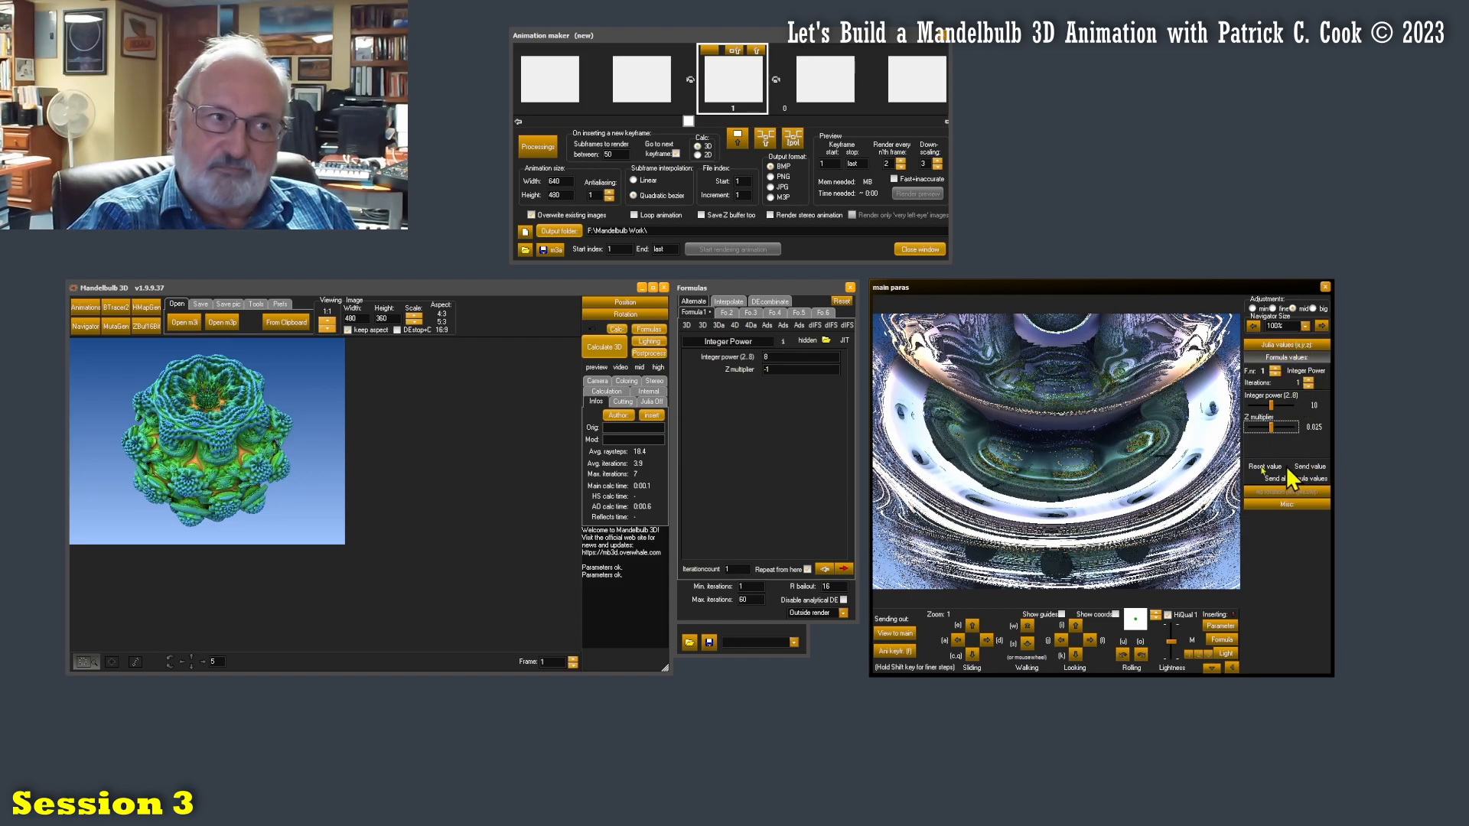
left_click(736, 326)
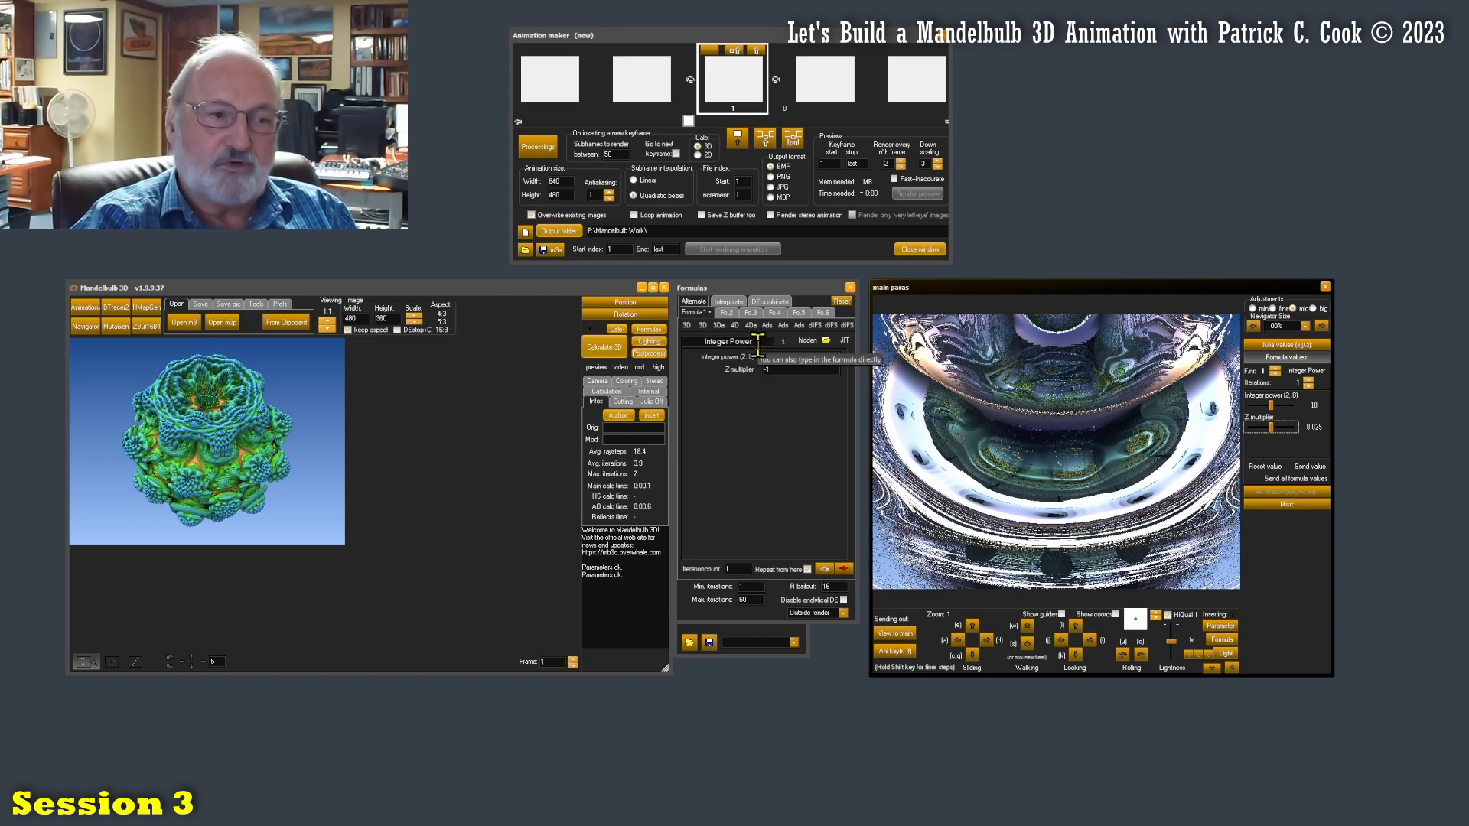
left_click(893, 621)
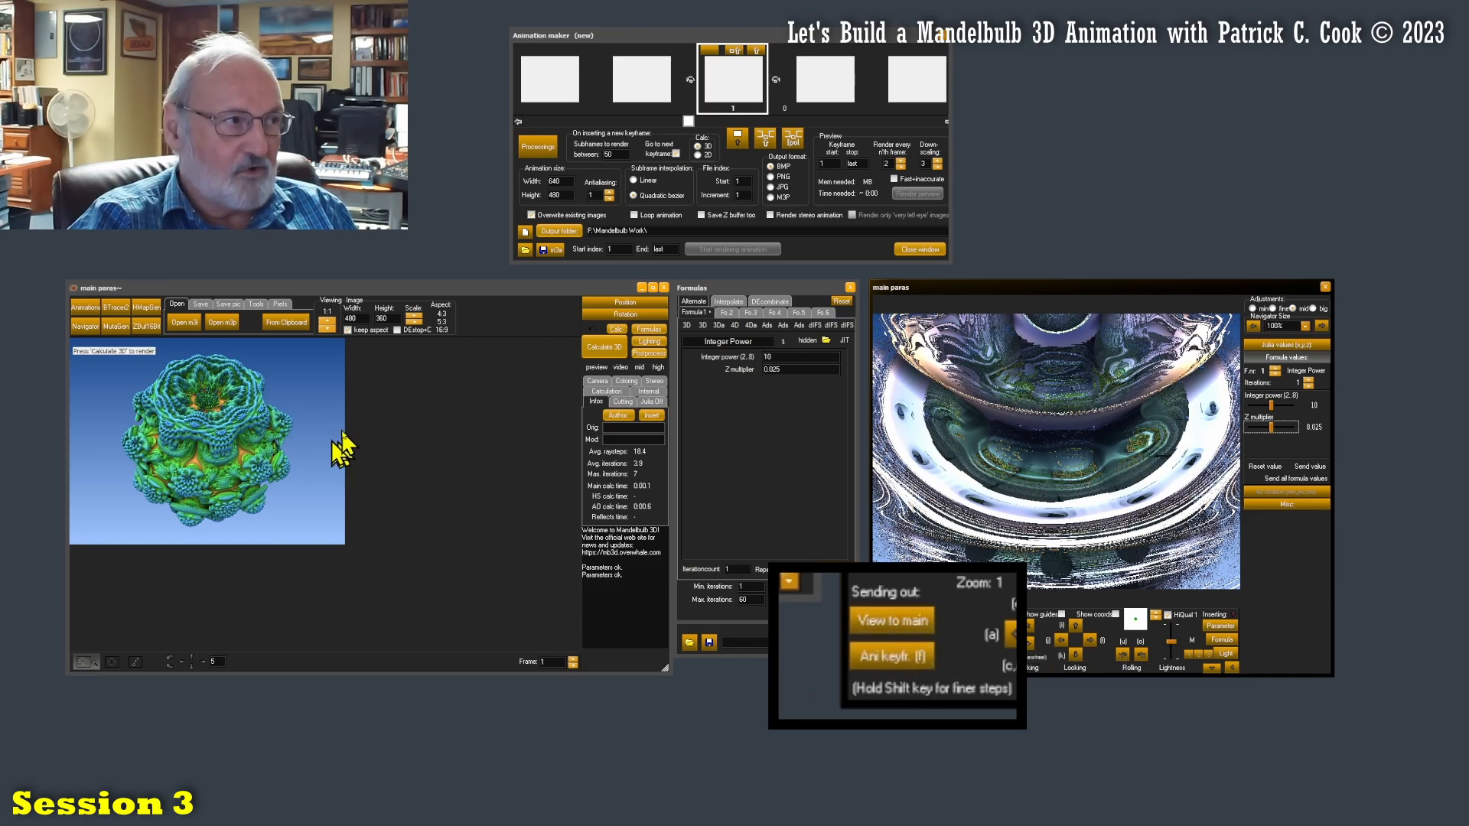
left_click(609, 352)
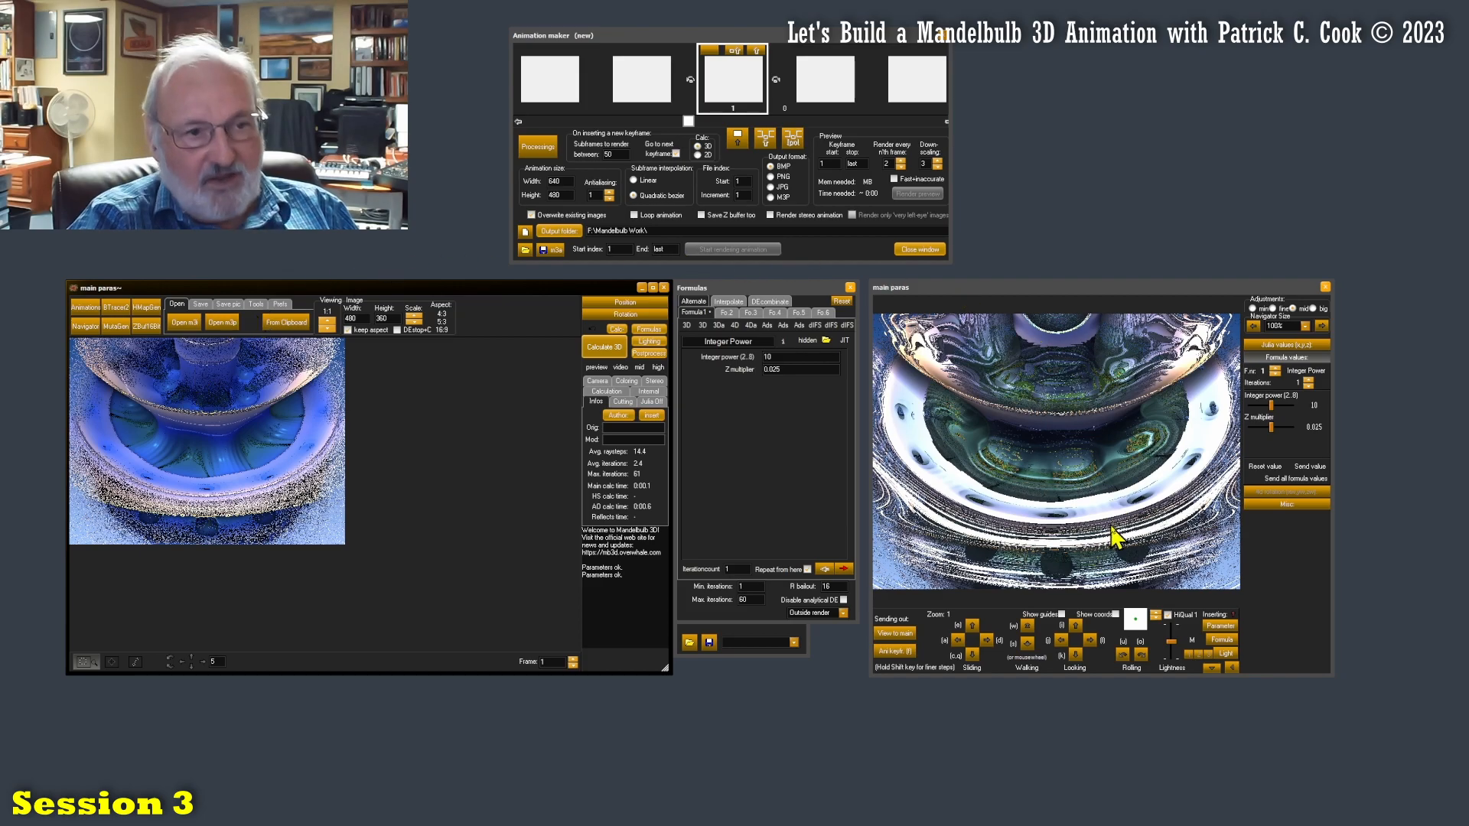
Load the main window's parameters into the Navigator and send the view to the Animation maker as keyframe 1
left_click(1223, 625)
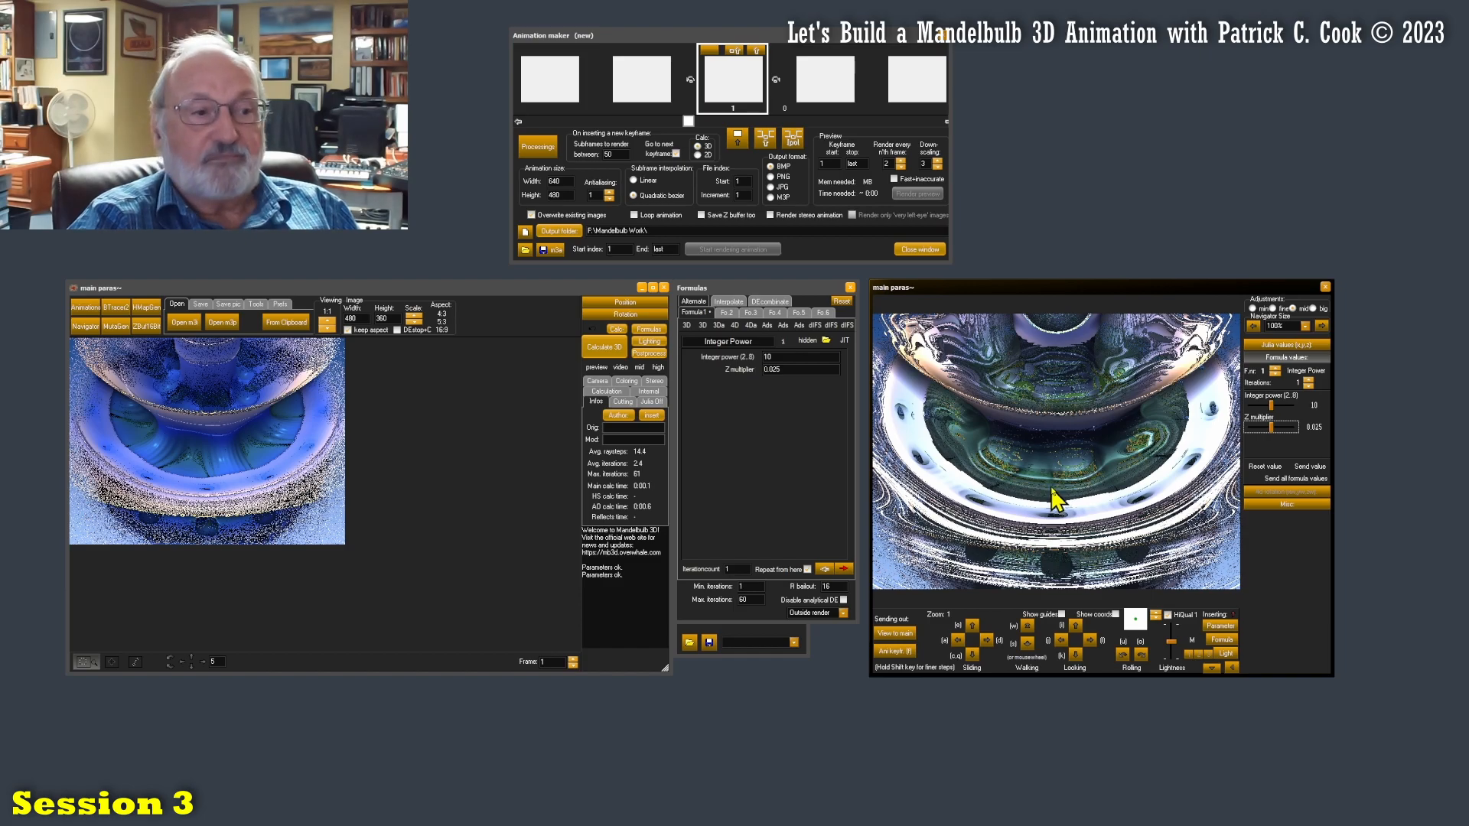
mouse_move(735, 36)
left_mouse_down()
mouse_move(751, 36)
mouse_move(729, 36)
left_mouse_up()
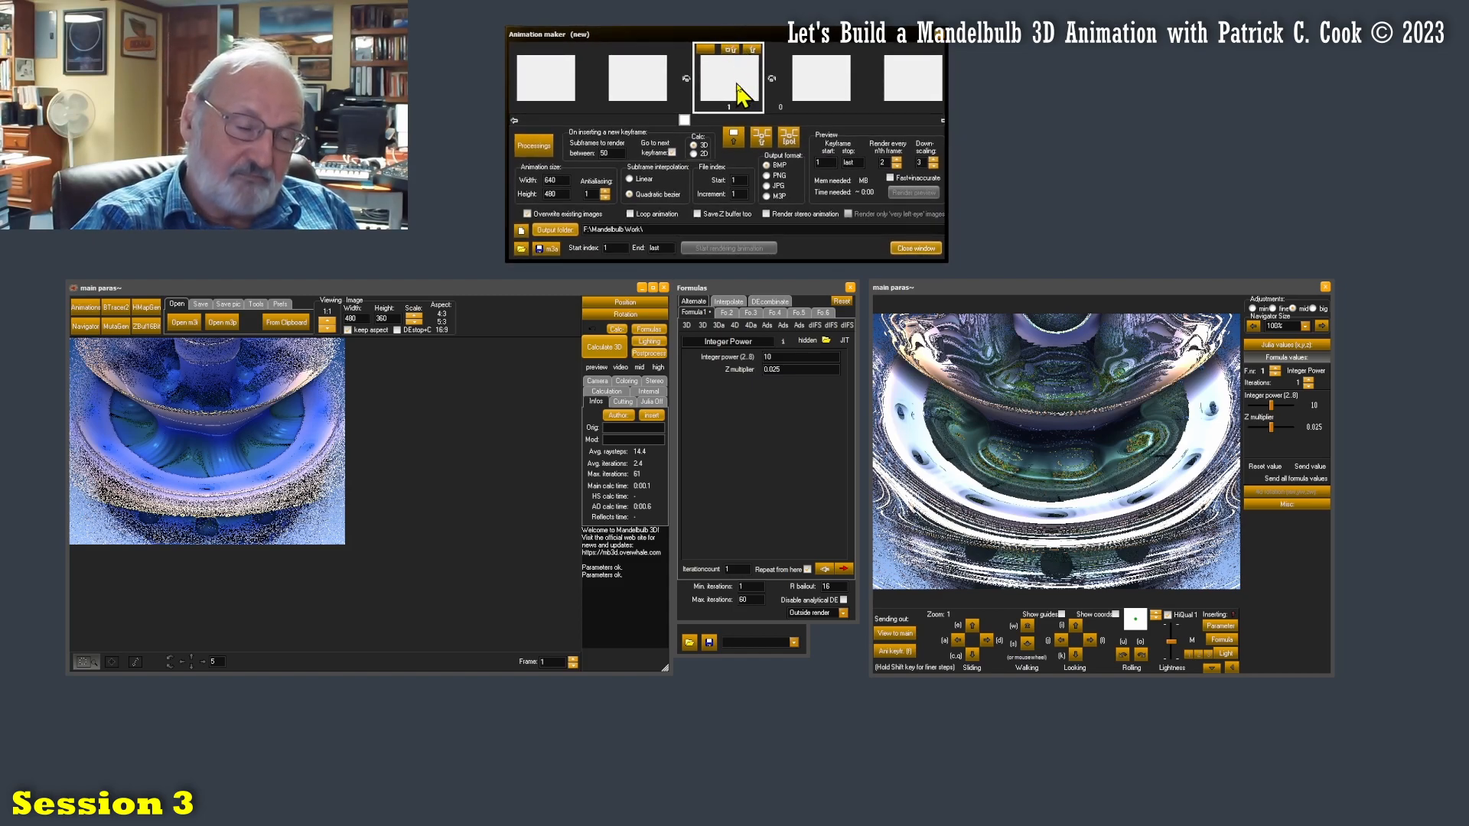
left_click(893, 654)
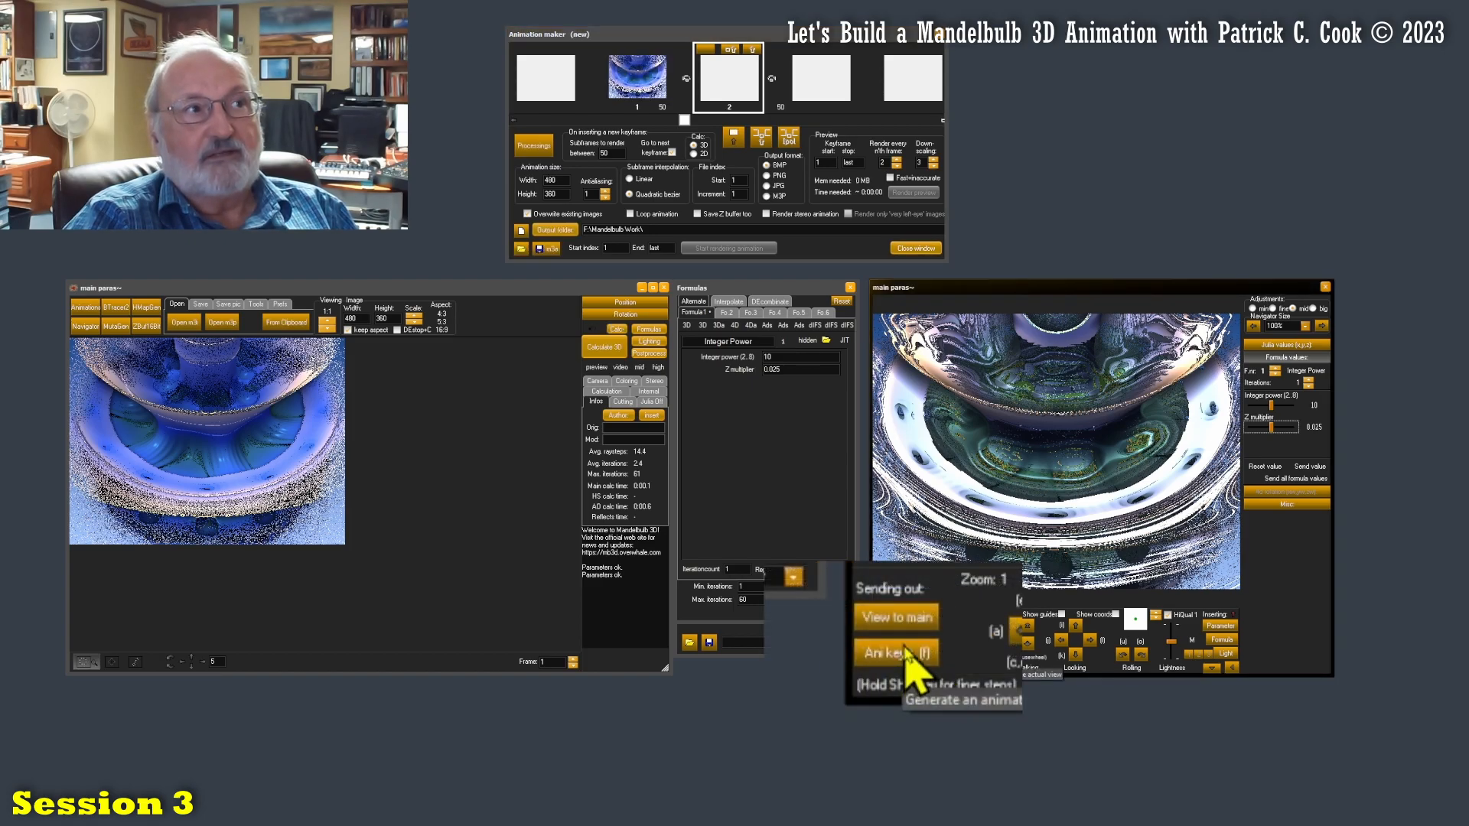
Set Integer Power to 12 and Z multiplier to -2.625 in the Navigator and add the view as keyframe 2
left_click_drag(683, 120, 656, 115)
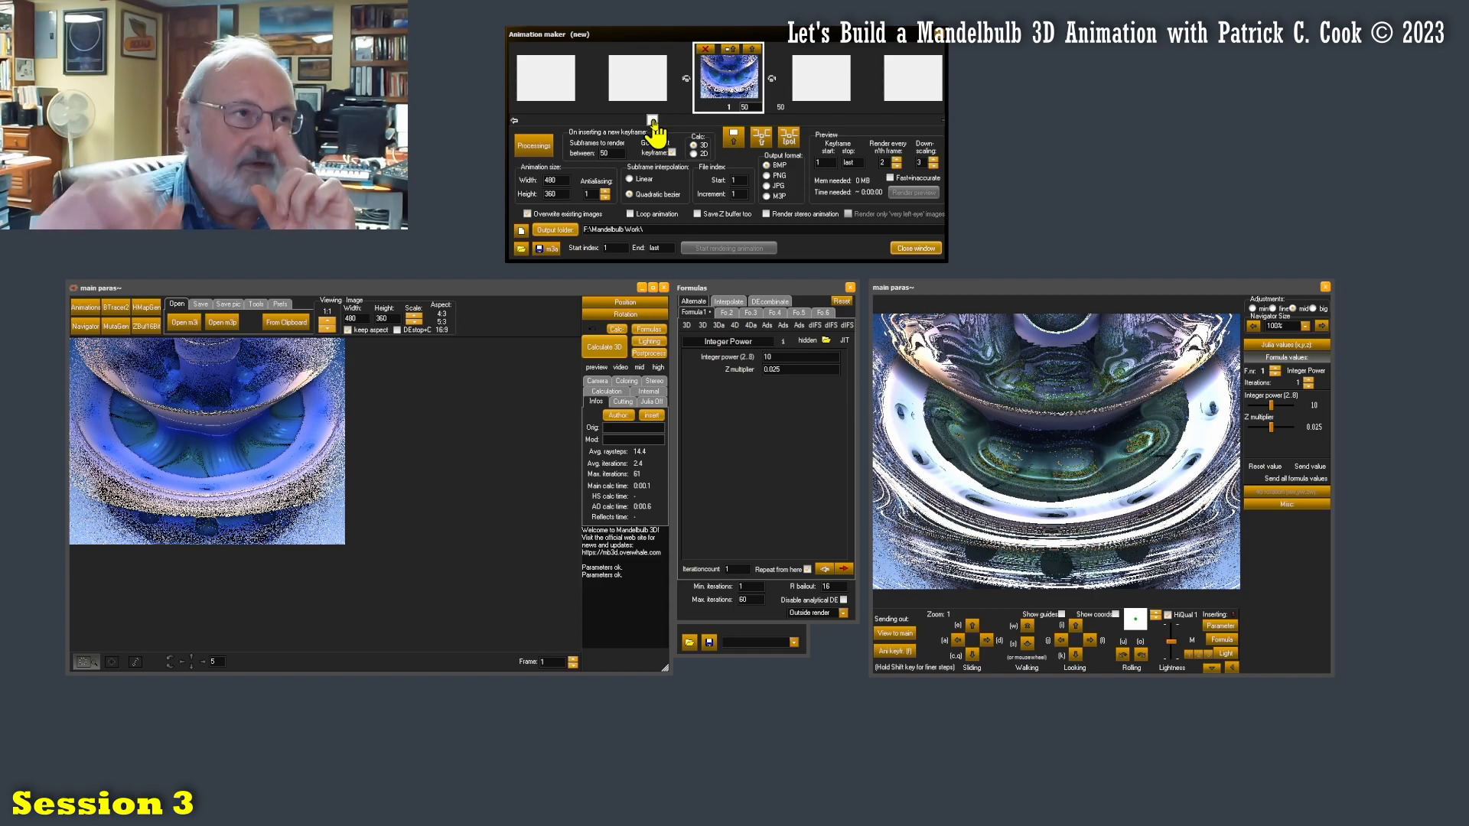
left_click_drag(653, 121, 740, 122)
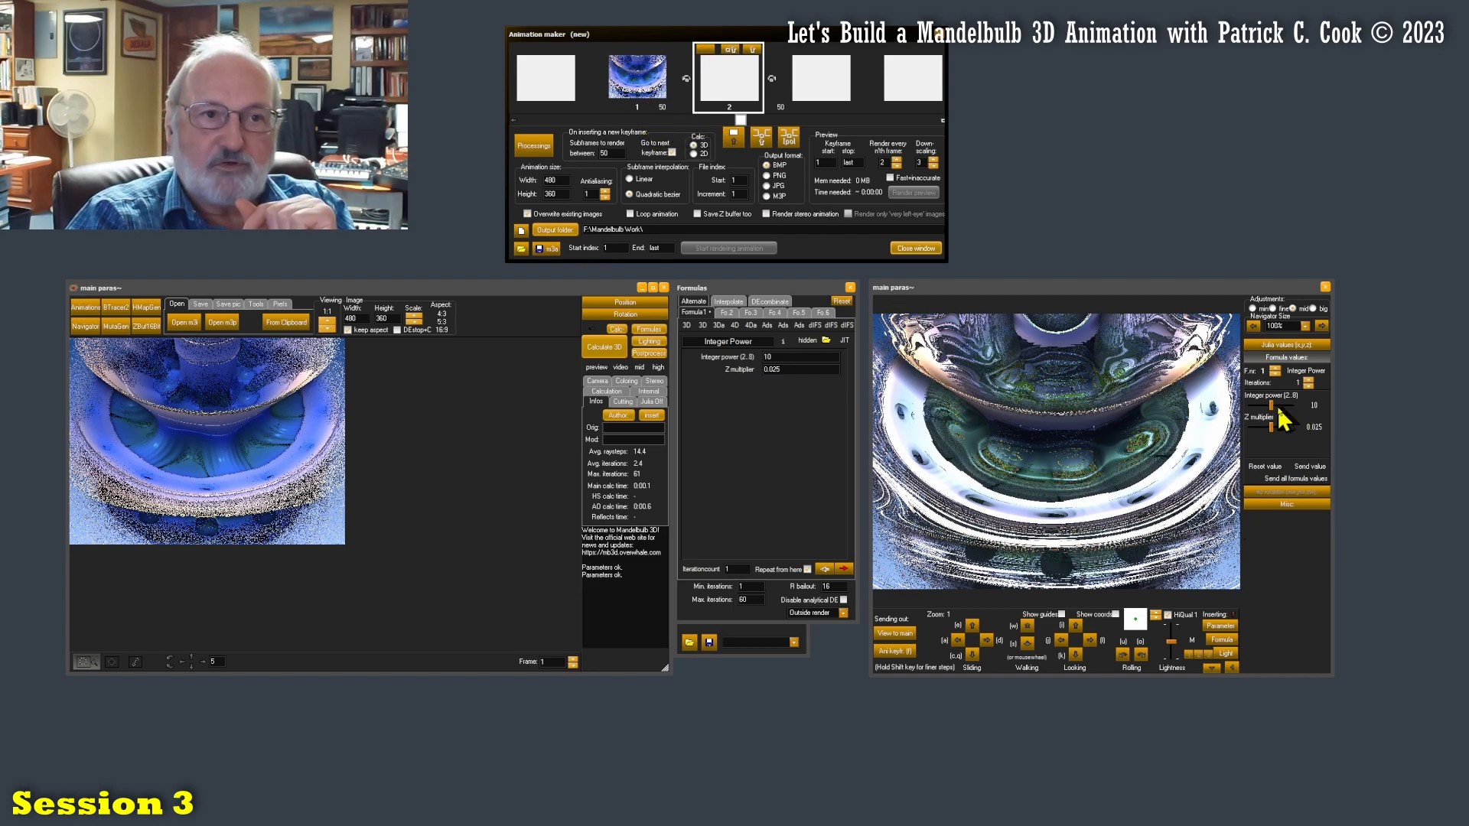
mouse_move(1272, 429)
left_mouse_down()
mouse_move(1255, 428)
mouse_move(1286, 406)
mouse_move(1258, 428)
left_mouse_up()
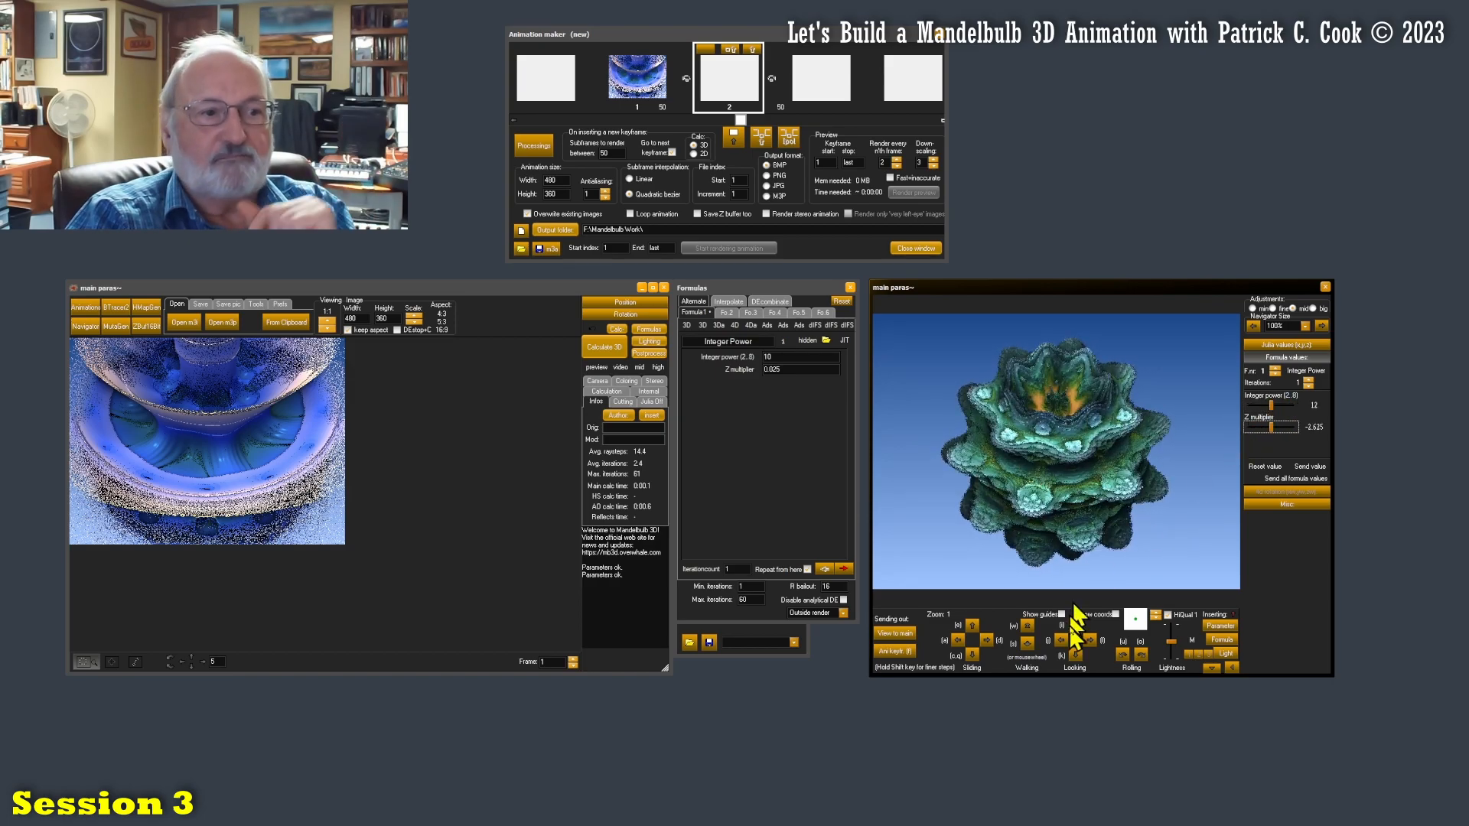
left_click(896, 652)
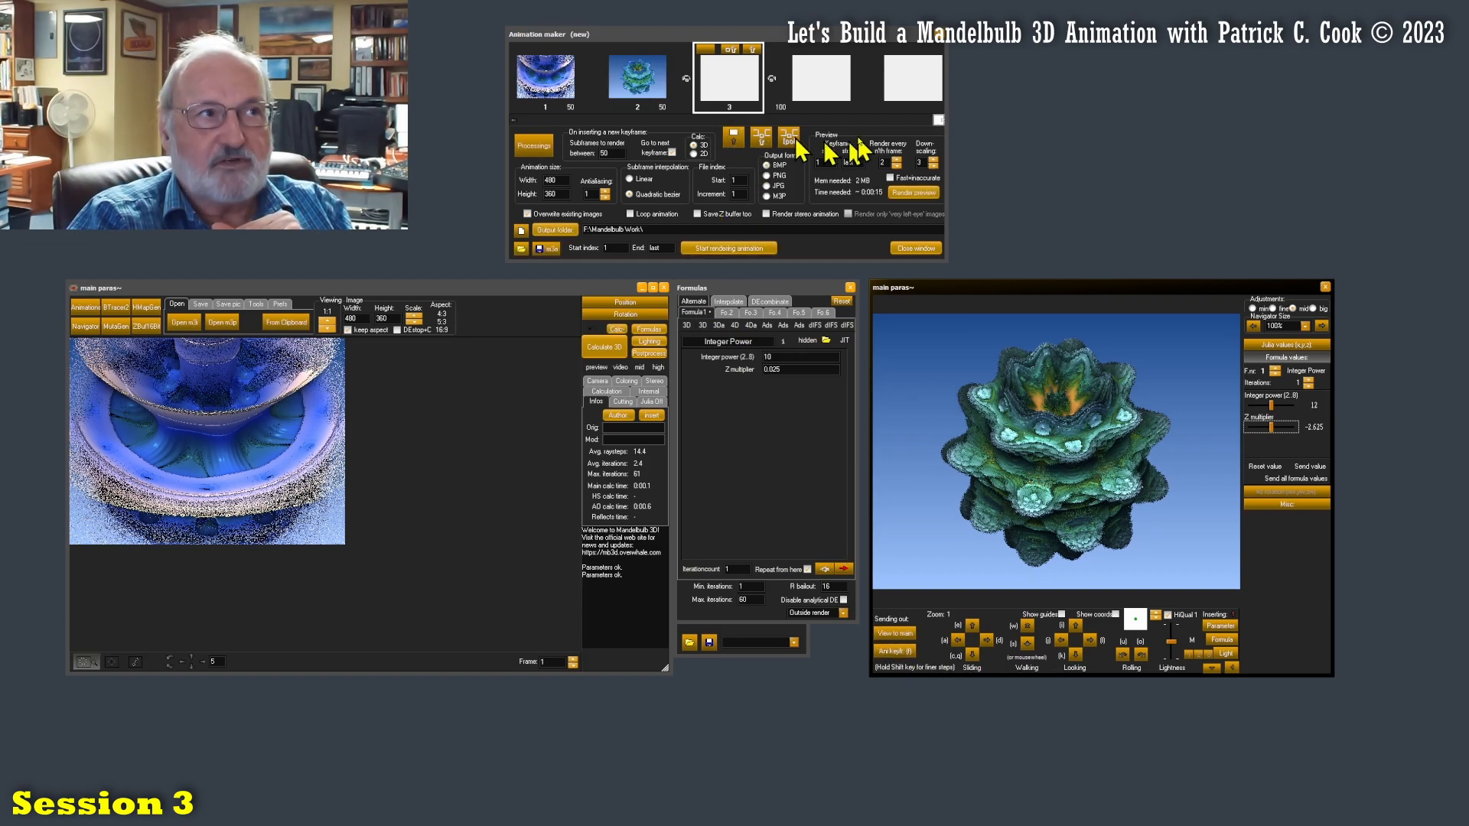
Open the Lighting settings and reload the main window's parameters into the Navigator
left_click_drag(938, 120, 770, 128)
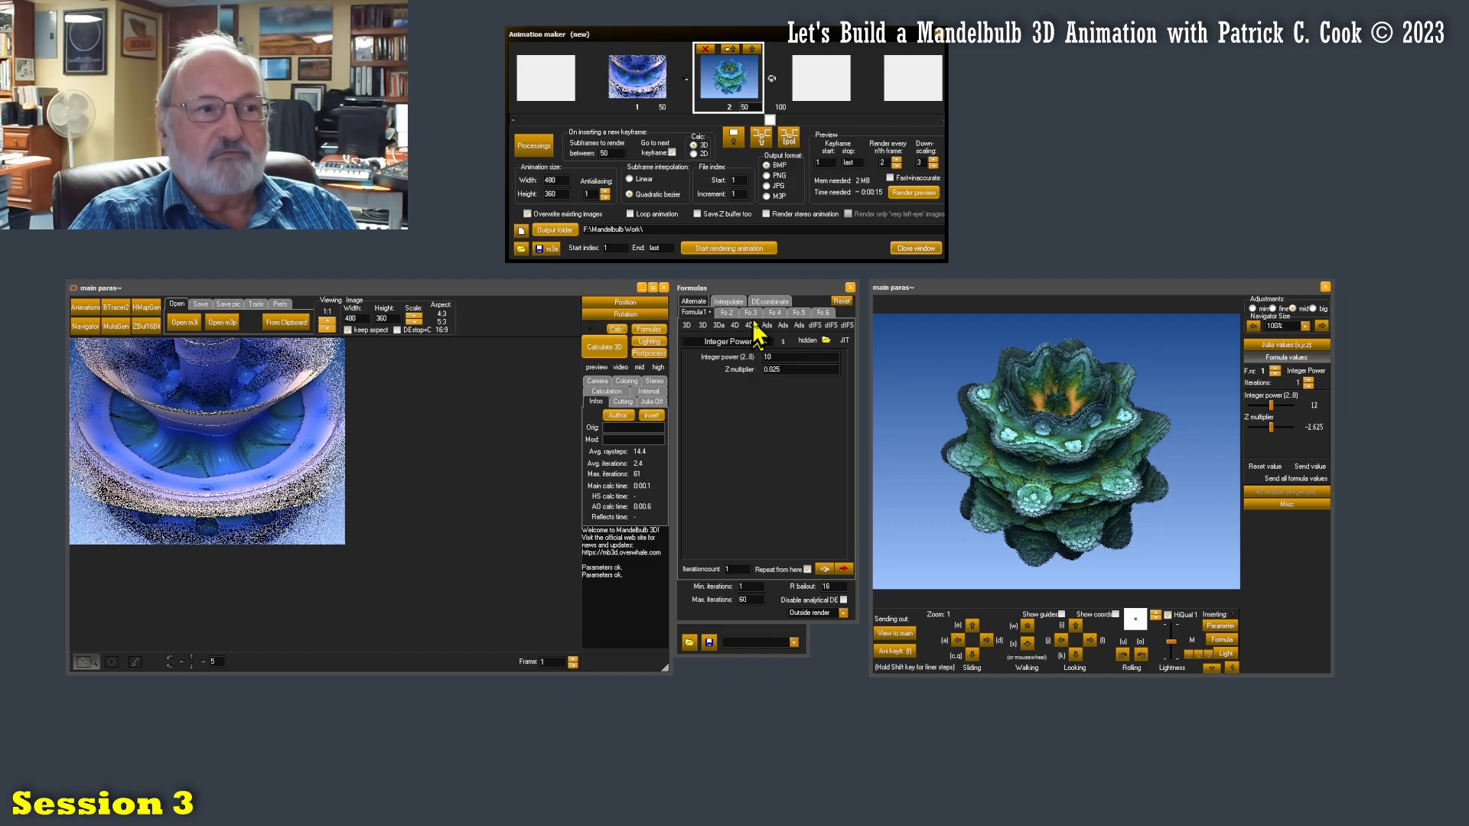
left_click(648, 341)
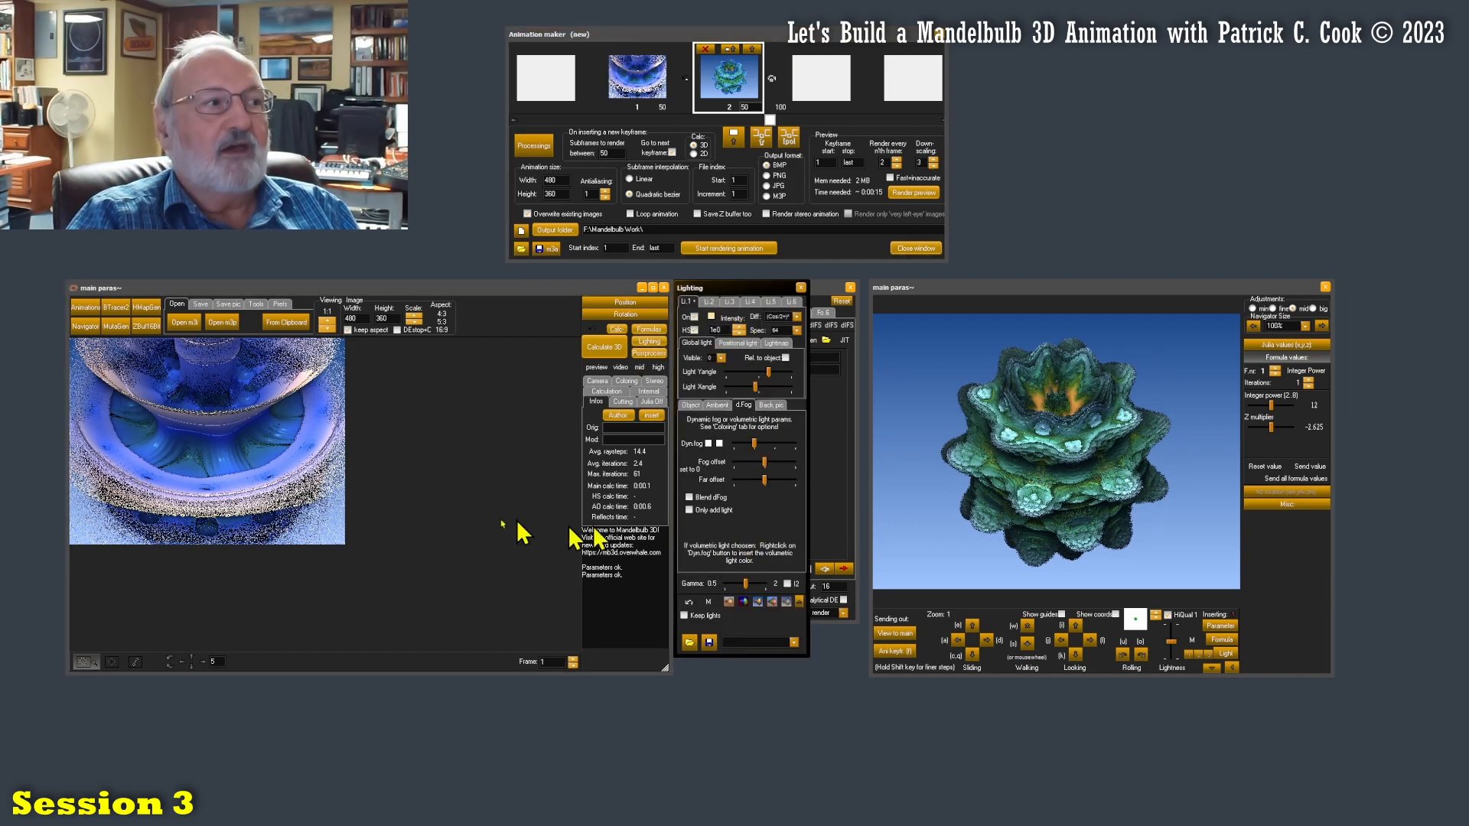
left_click(1221, 628)
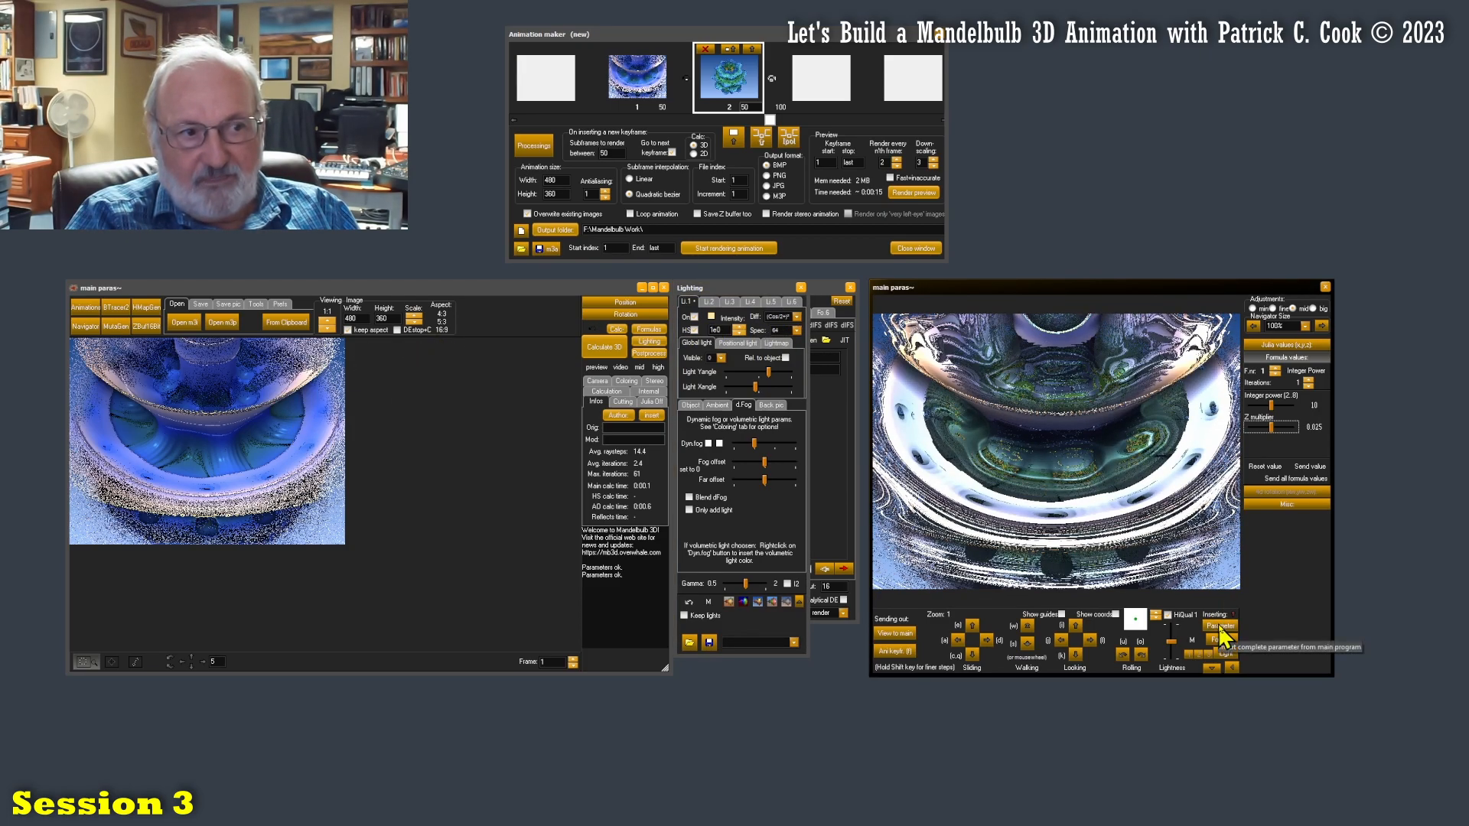
Set Integer Power to 12 and Z multiplier to 0.625 in the Navigator and add the view as keyframe 3
left_click_drag(1270, 406, 1279, 438)
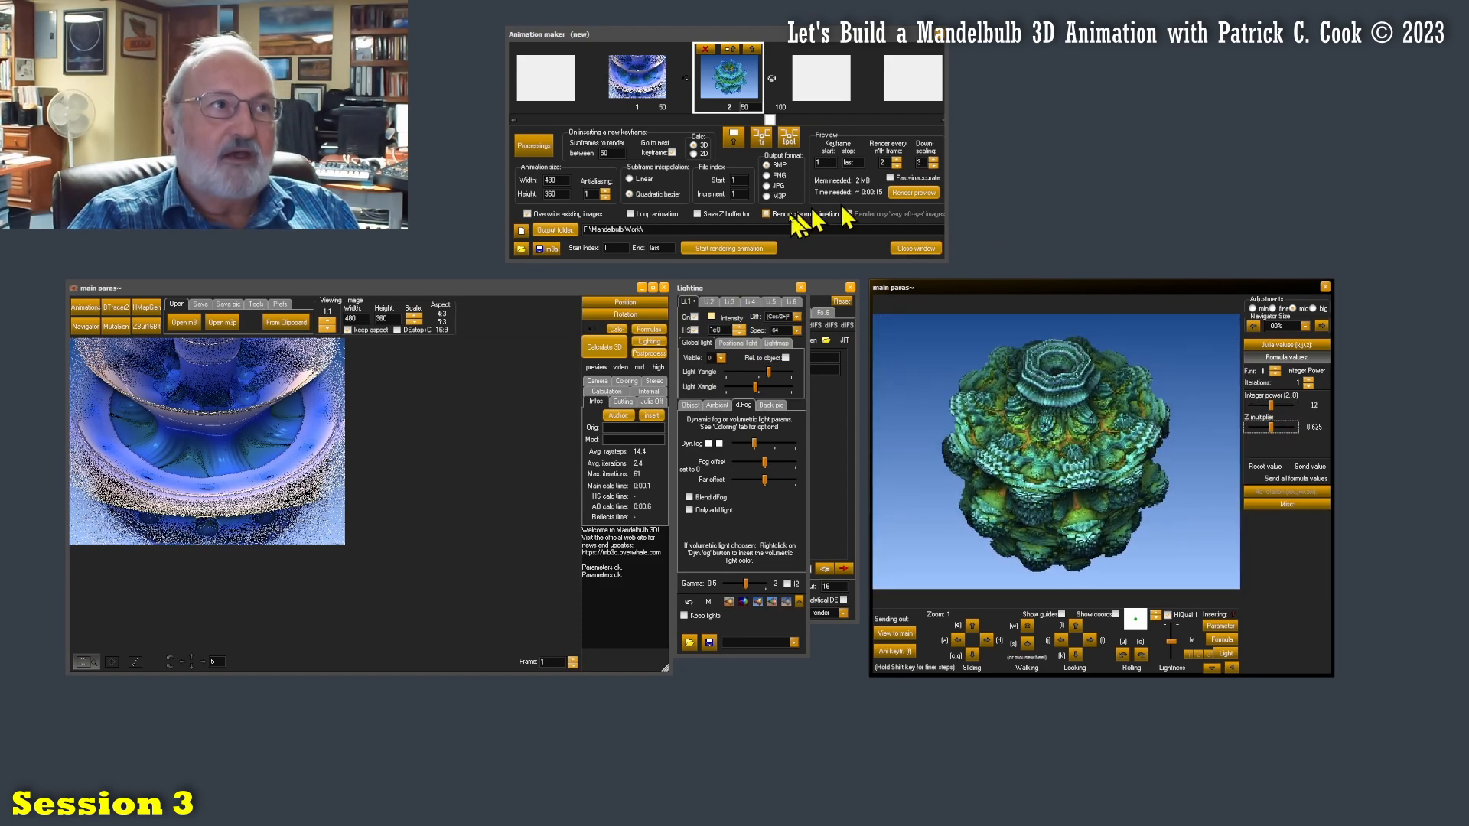
left_click_drag(772, 121, 888, 121)
left_click(895, 651)
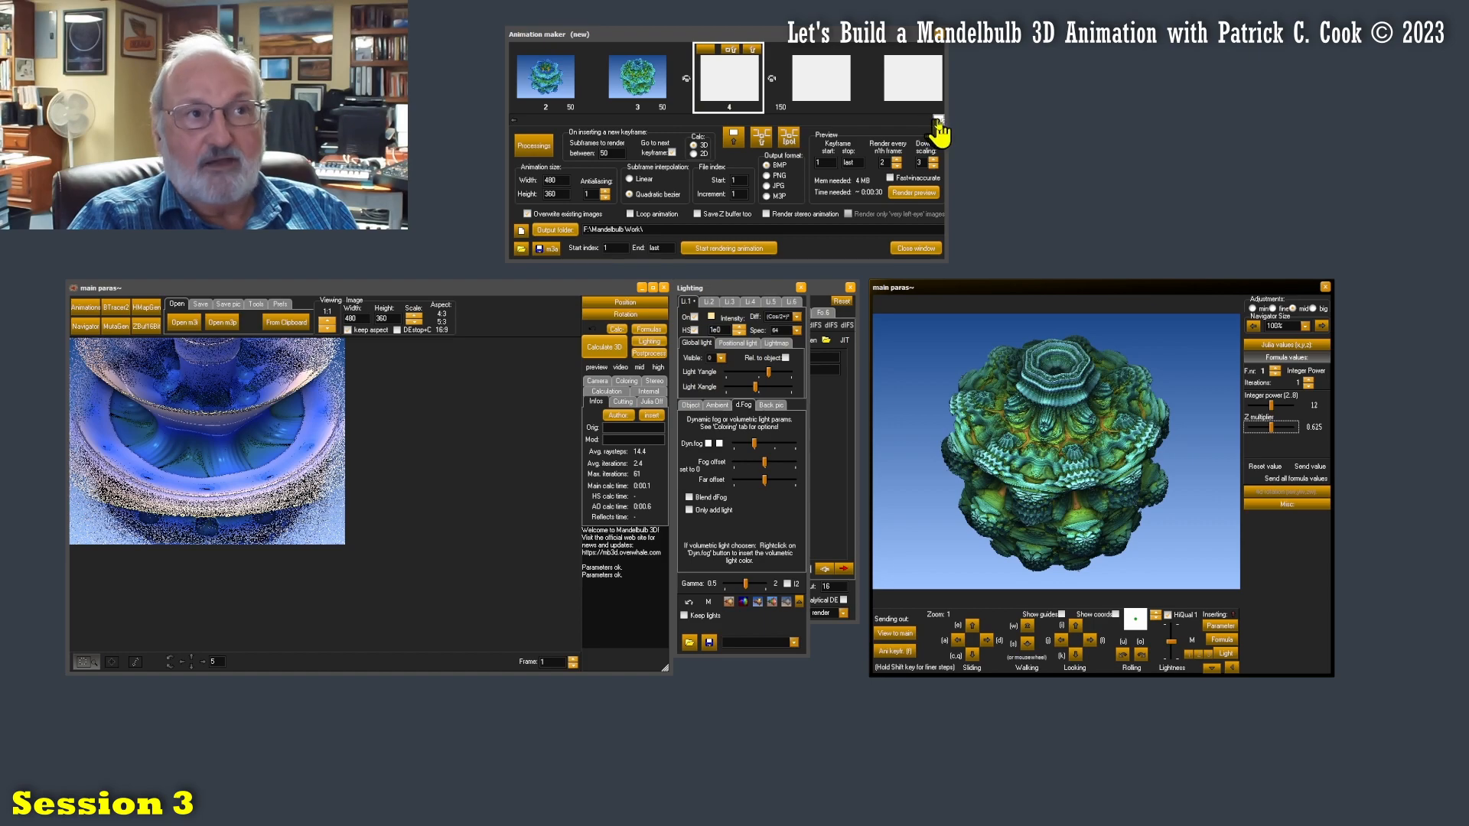
Send the keyframe 3 view from the Navigator to the main window and calculate it in 3D
left_click_drag(925, 121, 873, 121)
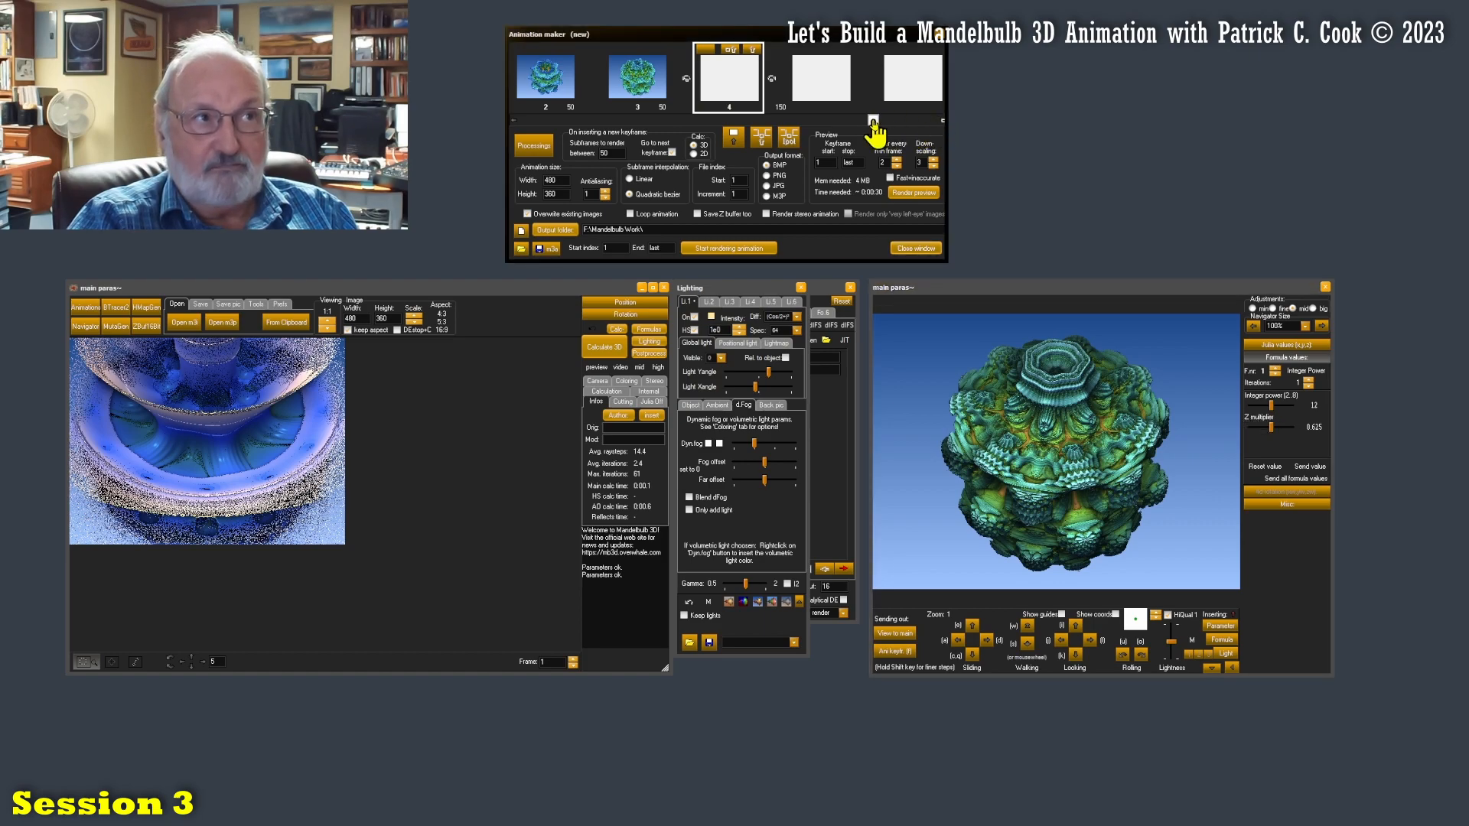
left_click(894, 635)
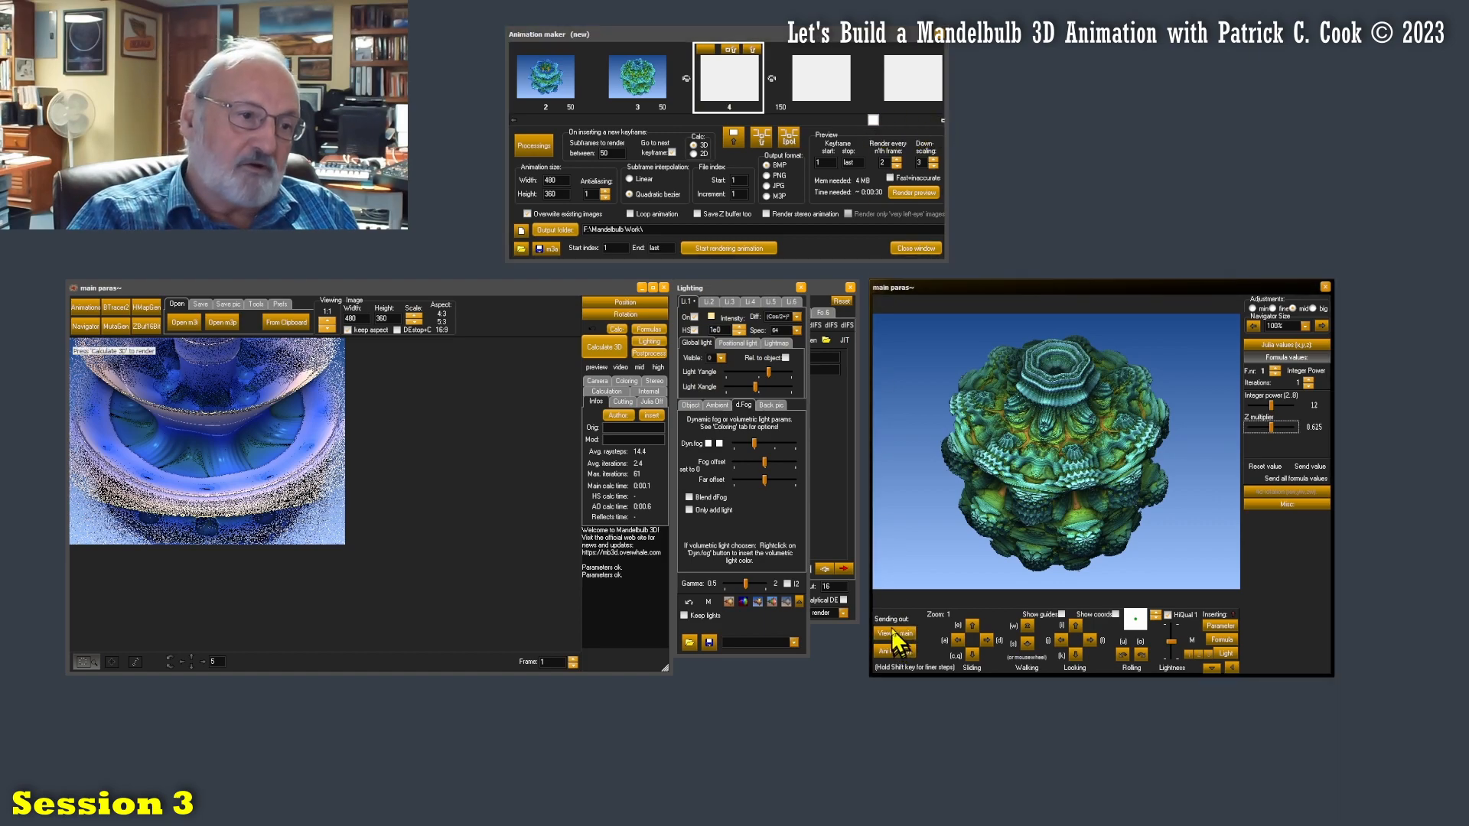
left_click(601, 348)
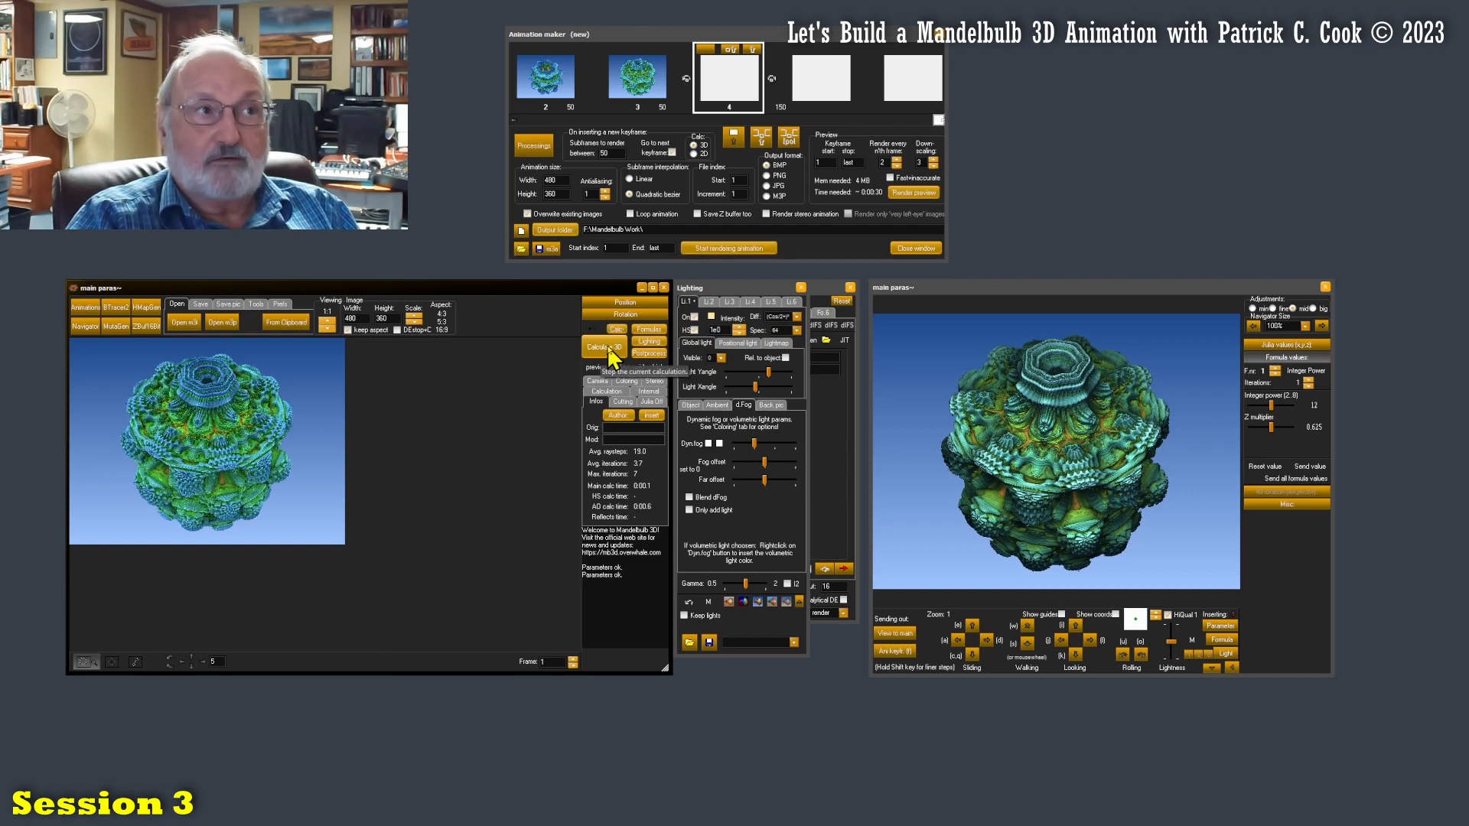
Move the Navigator camera in to a zoom of about 2.2, slide and turn it around the bulb, and add the view as keyframe 4
left_click(1274, 575)
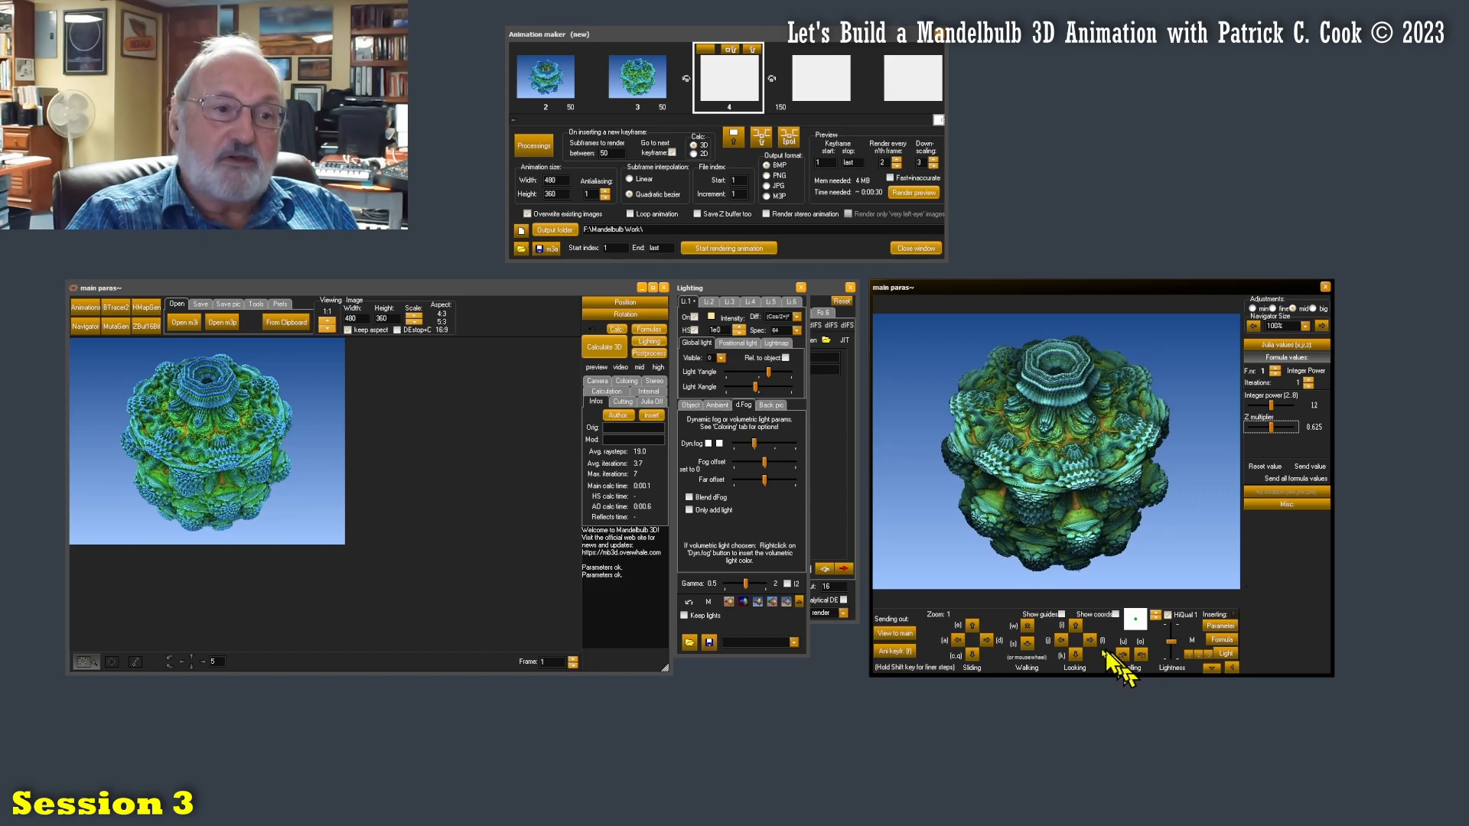
scroll(985, 636, "up", 5)
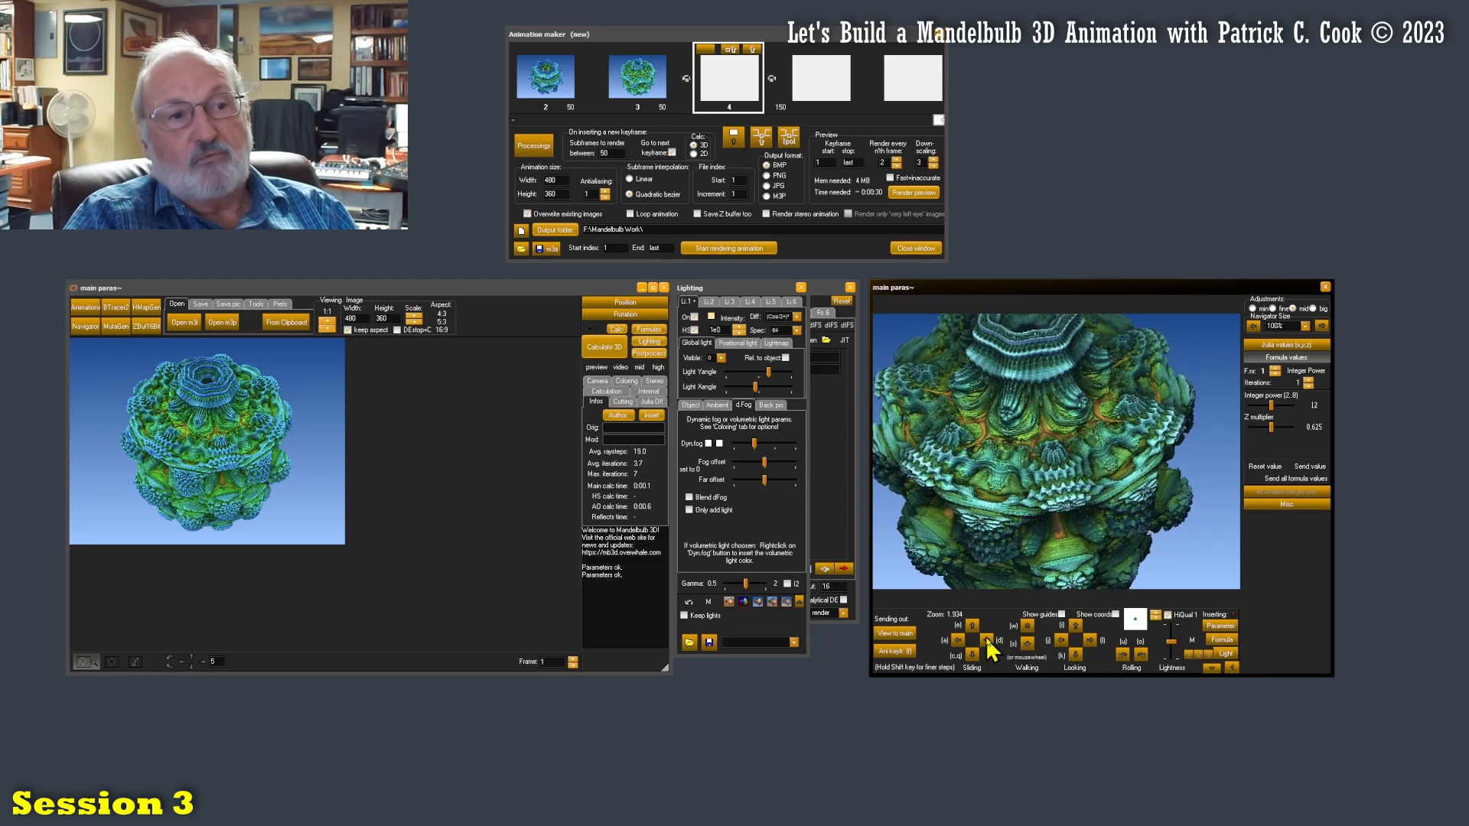
left_click(986, 636)
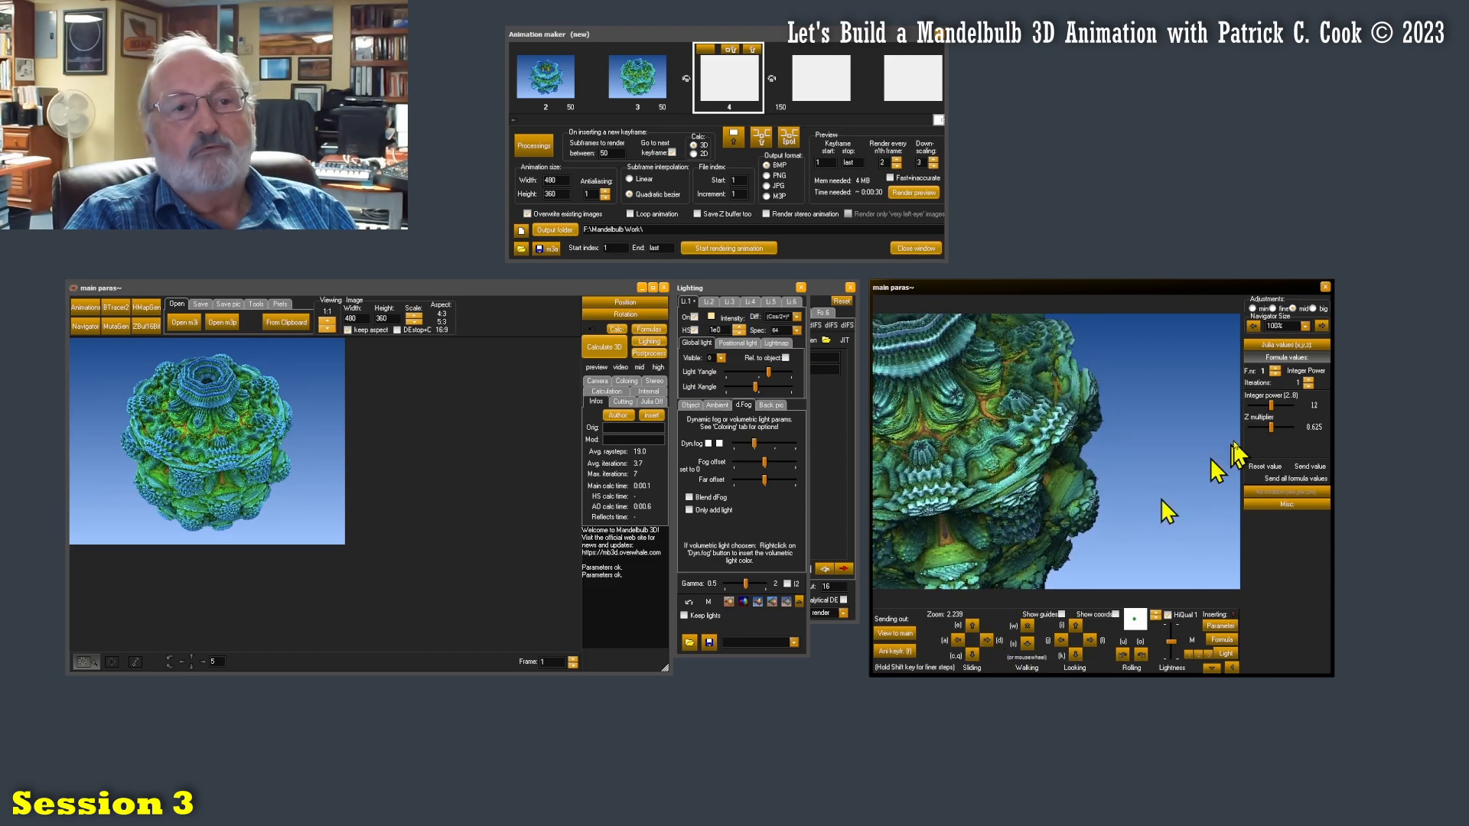
left_click(1061, 640)
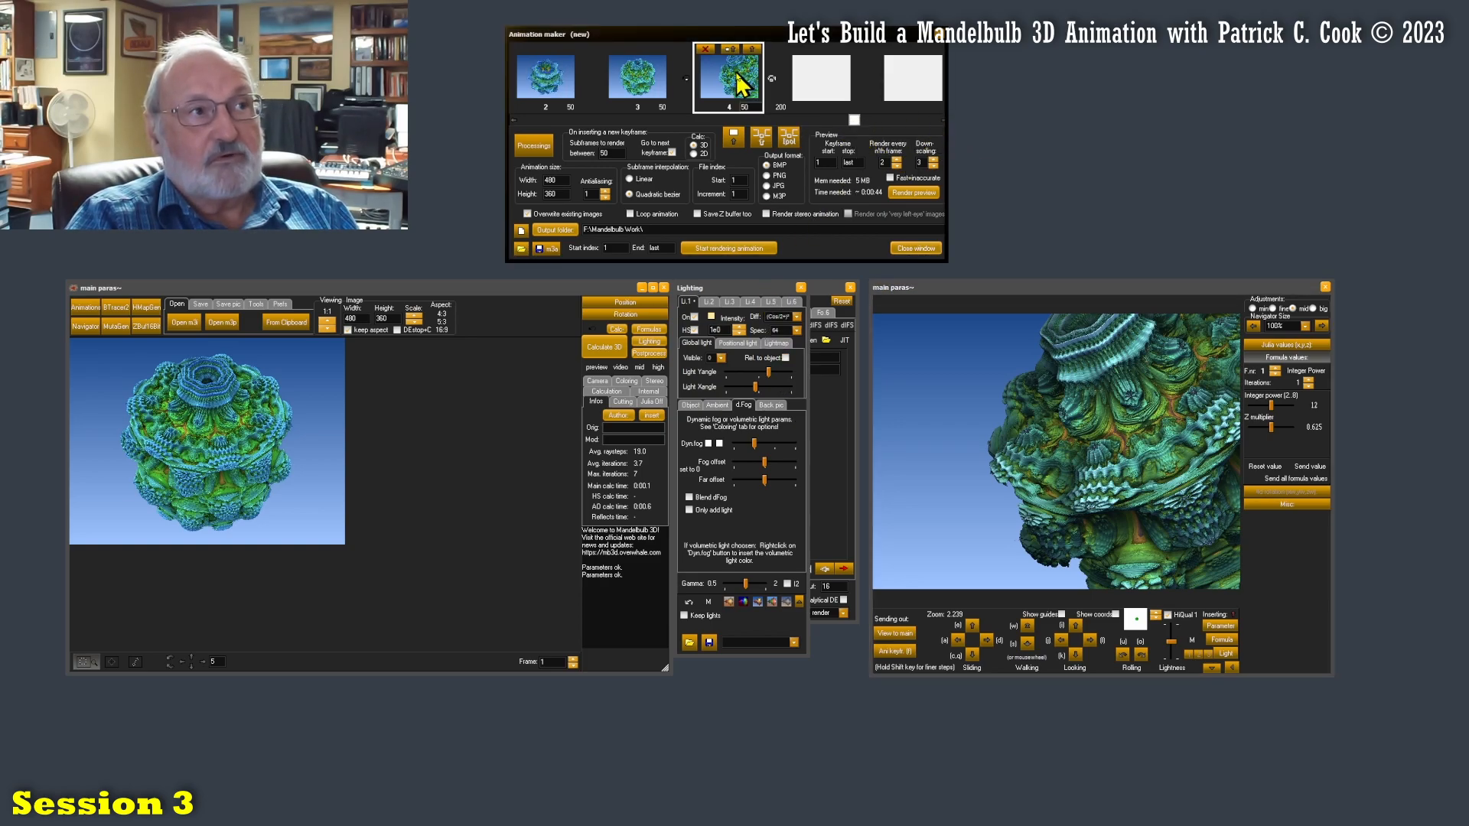
Send the close-up keyframe 4 view to the main window and calculate it in 3D
left_click(897, 633)
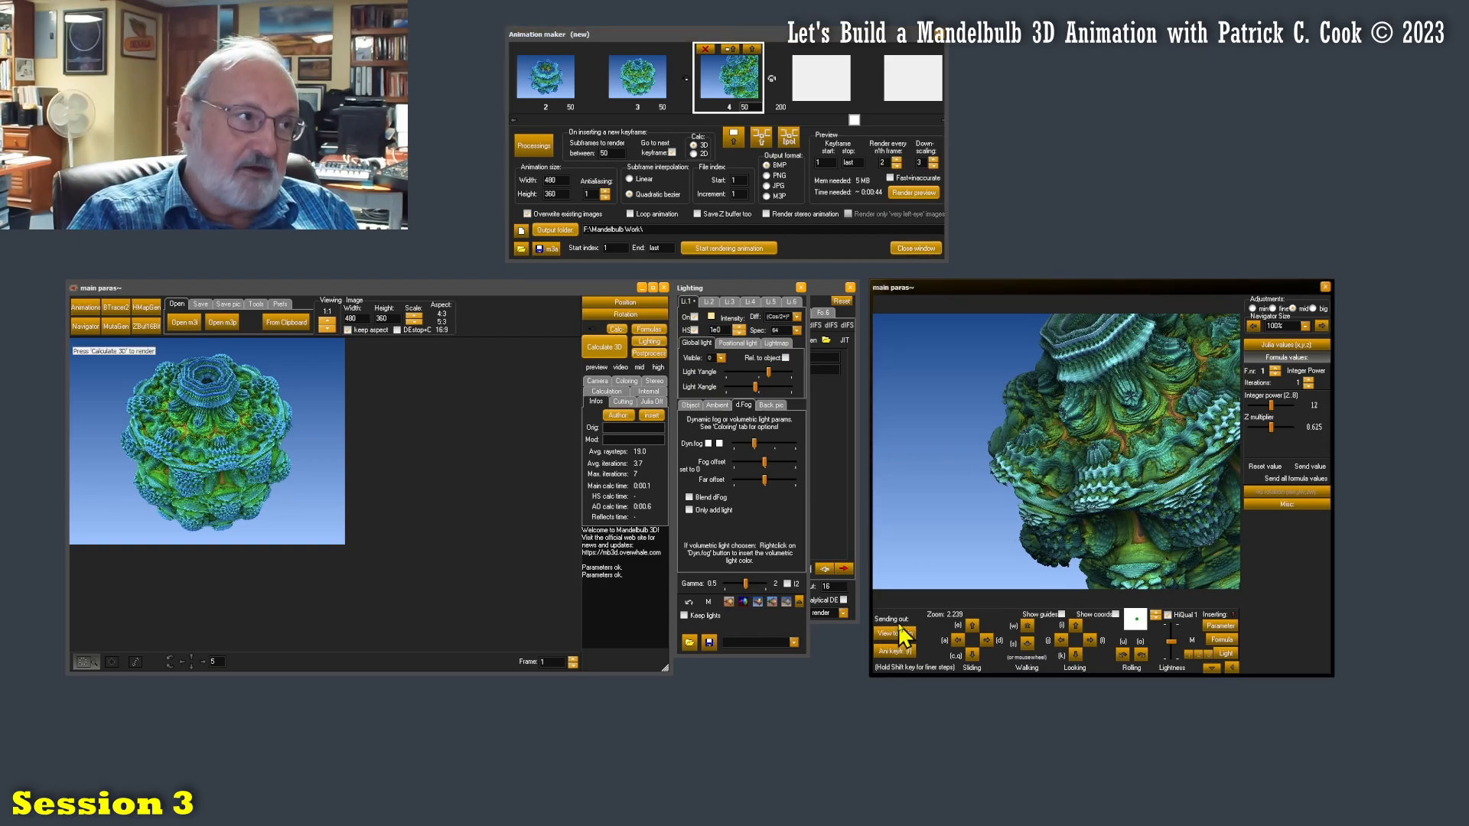
left_click(604, 346)
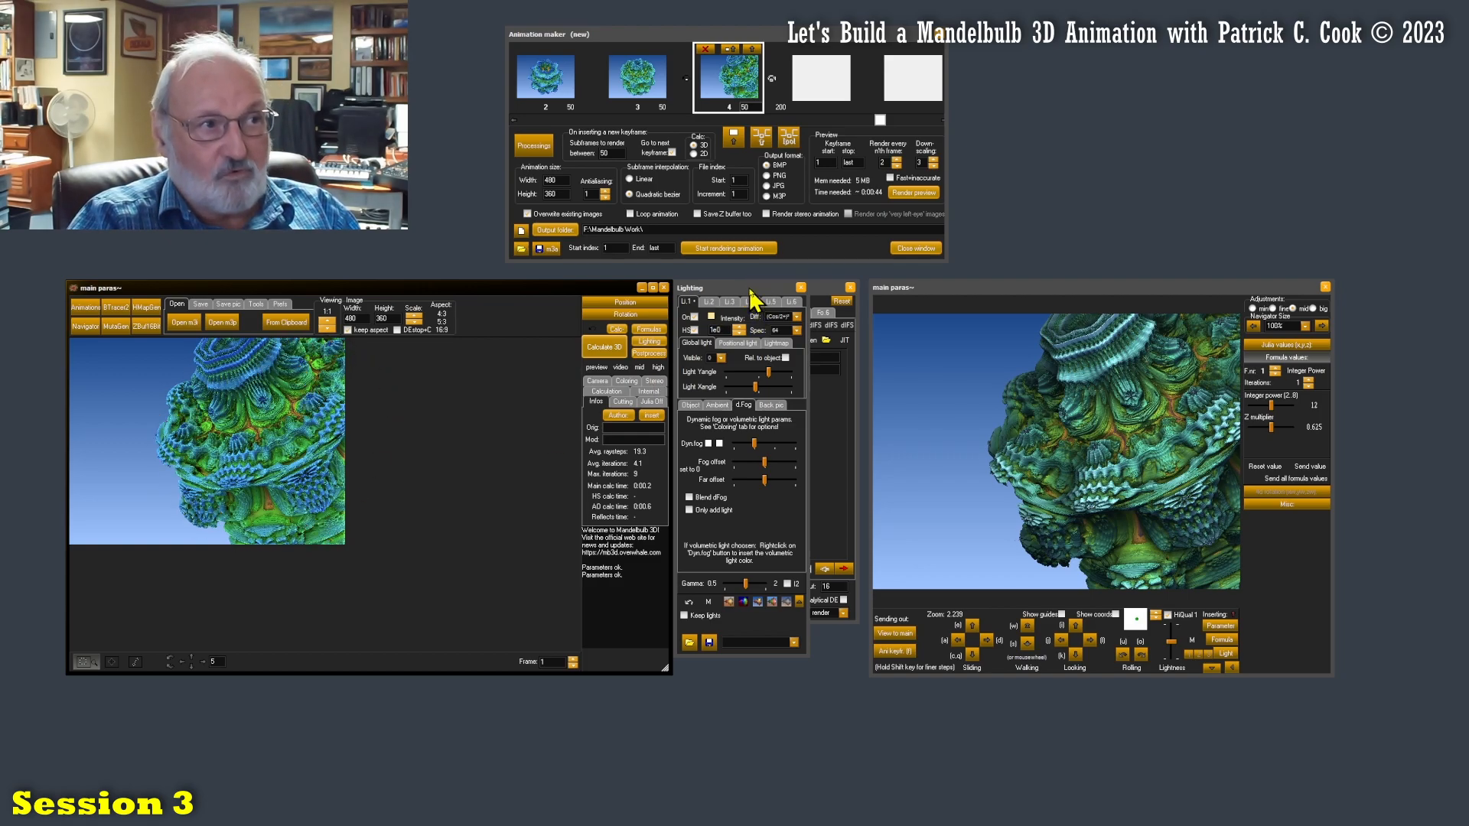
left_click(649, 329)
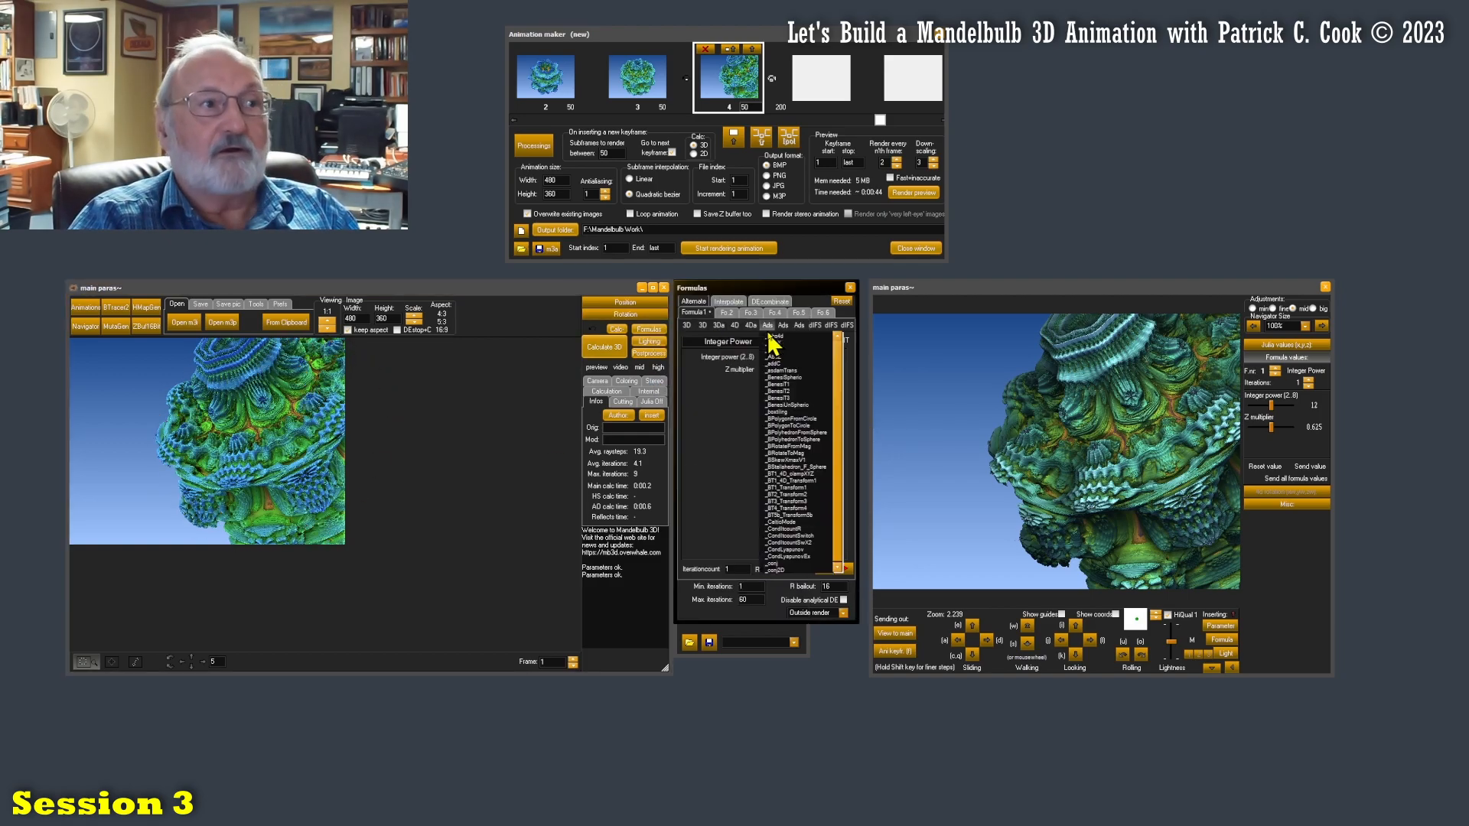
left_click(647, 342)
left_click(648, 342)
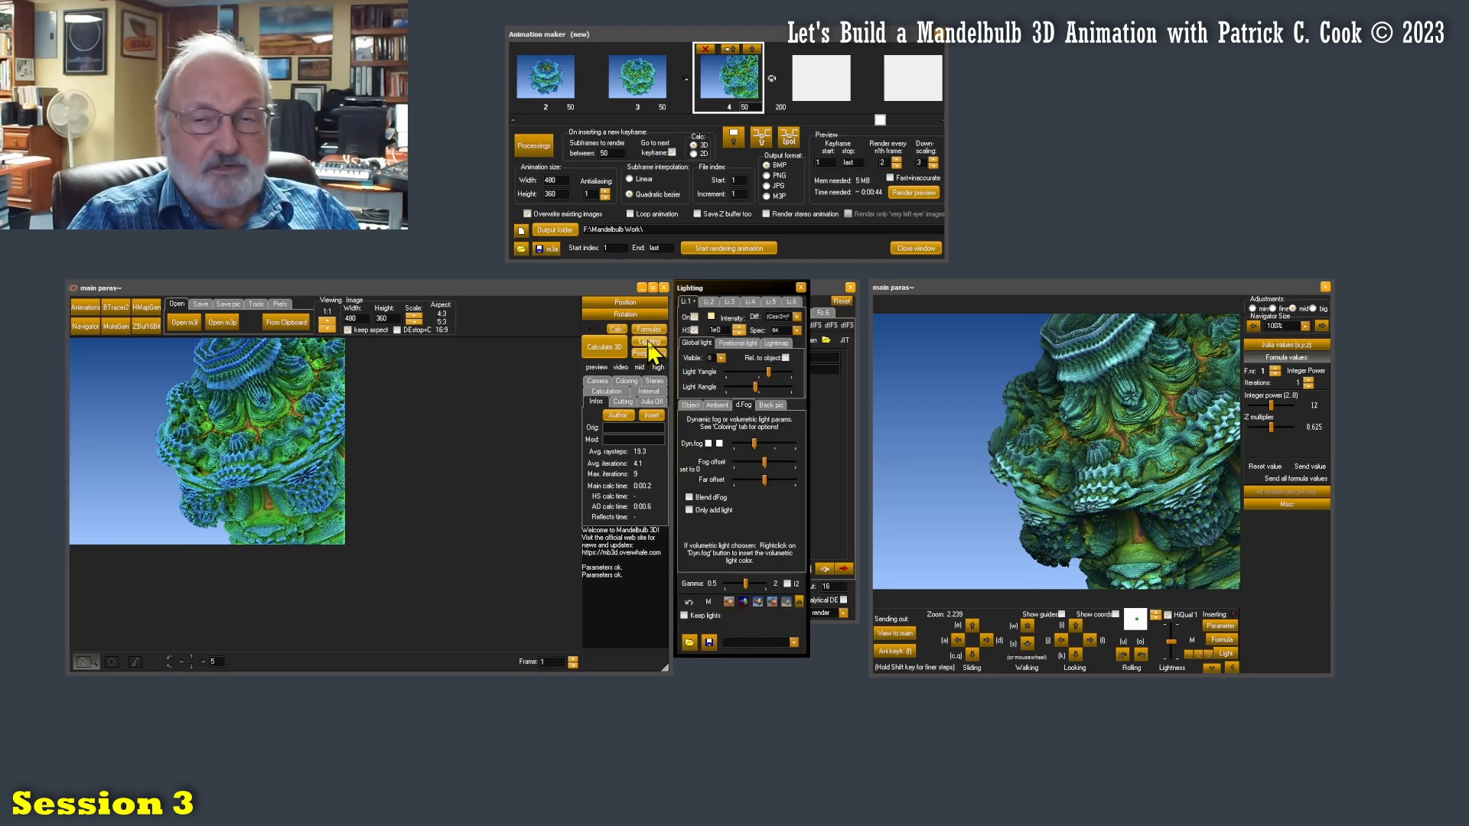
left_click(1109, 287)
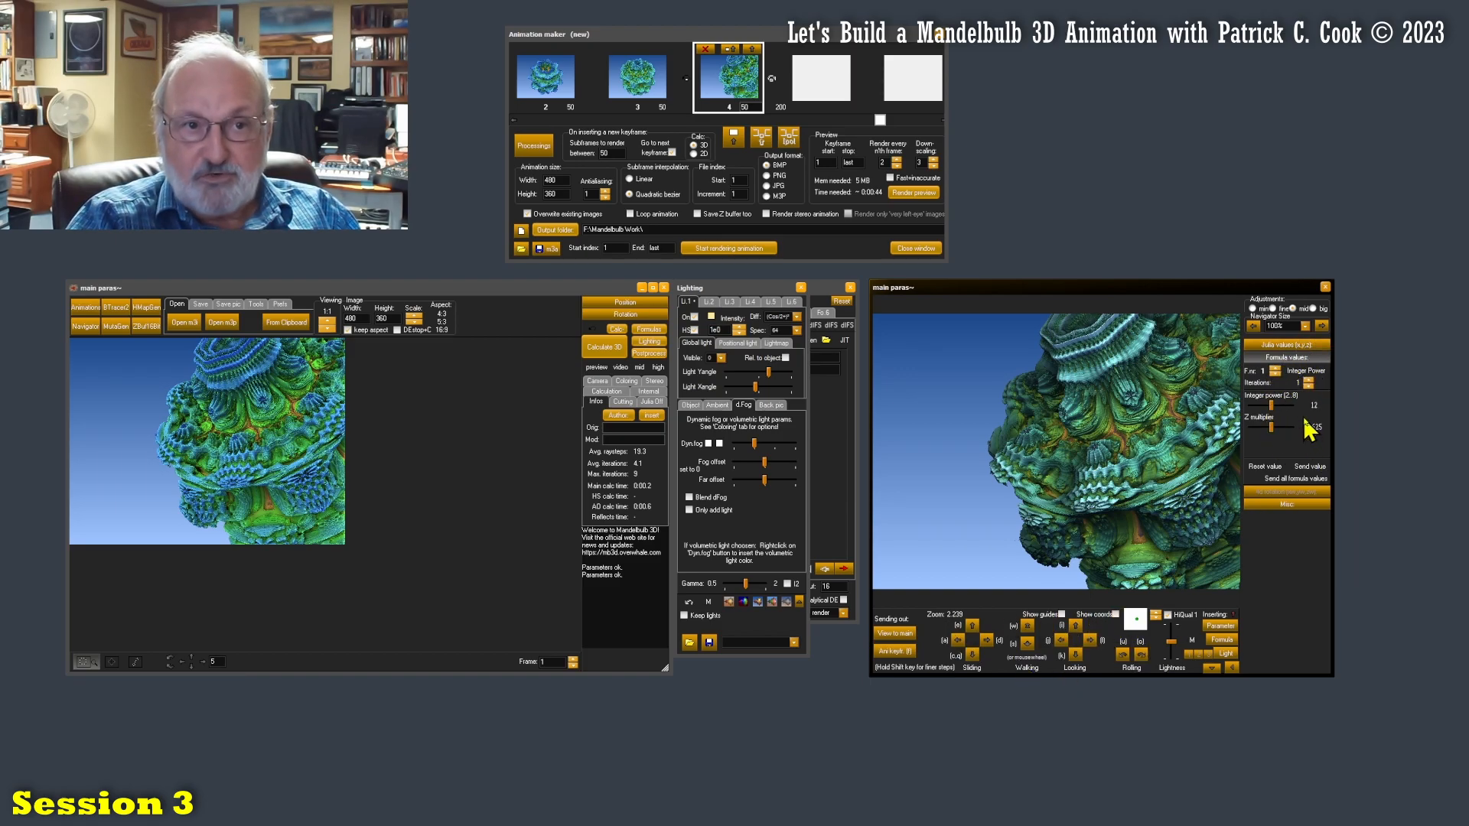
left_click(806, 38)
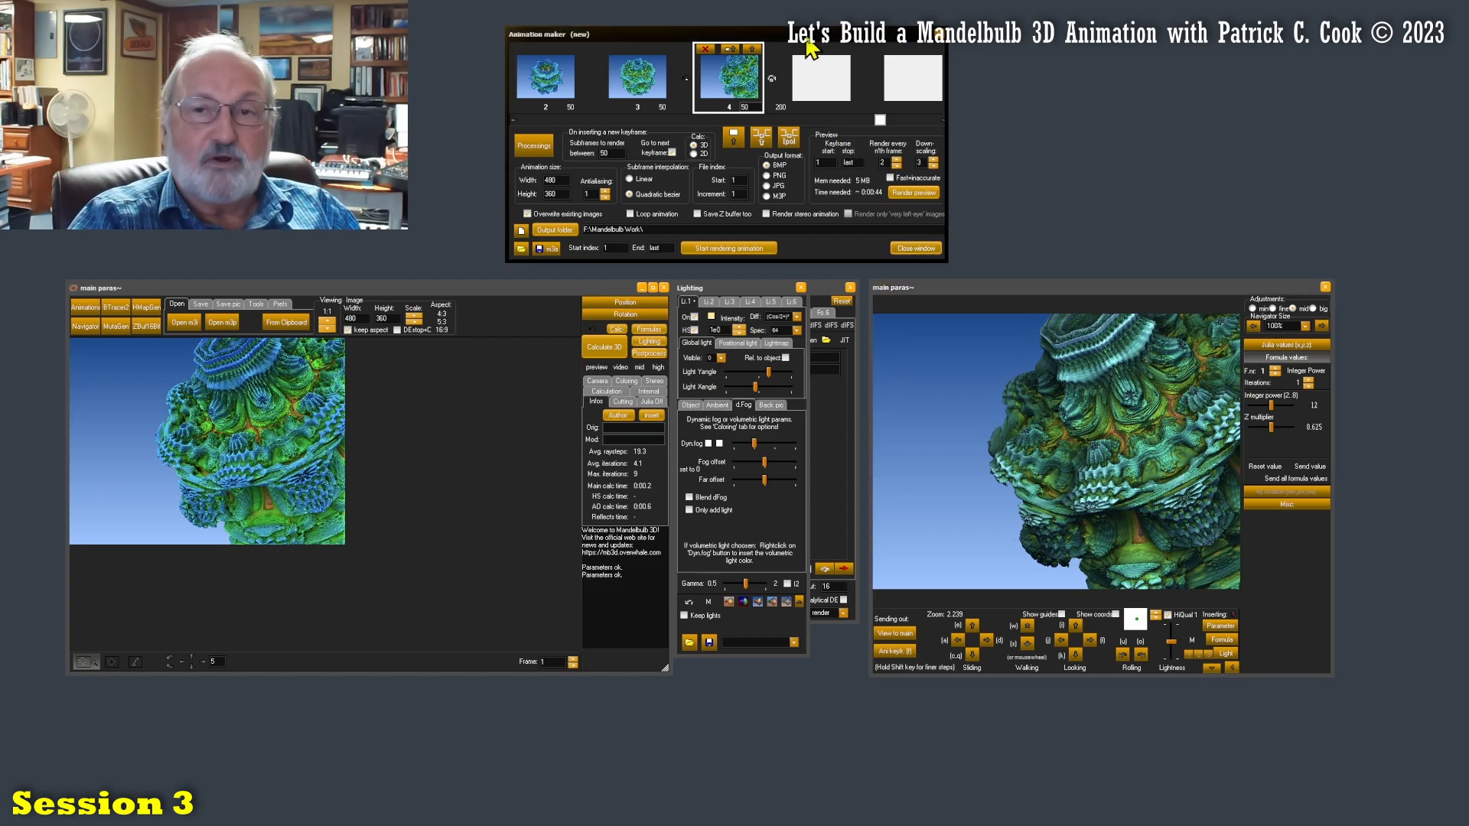